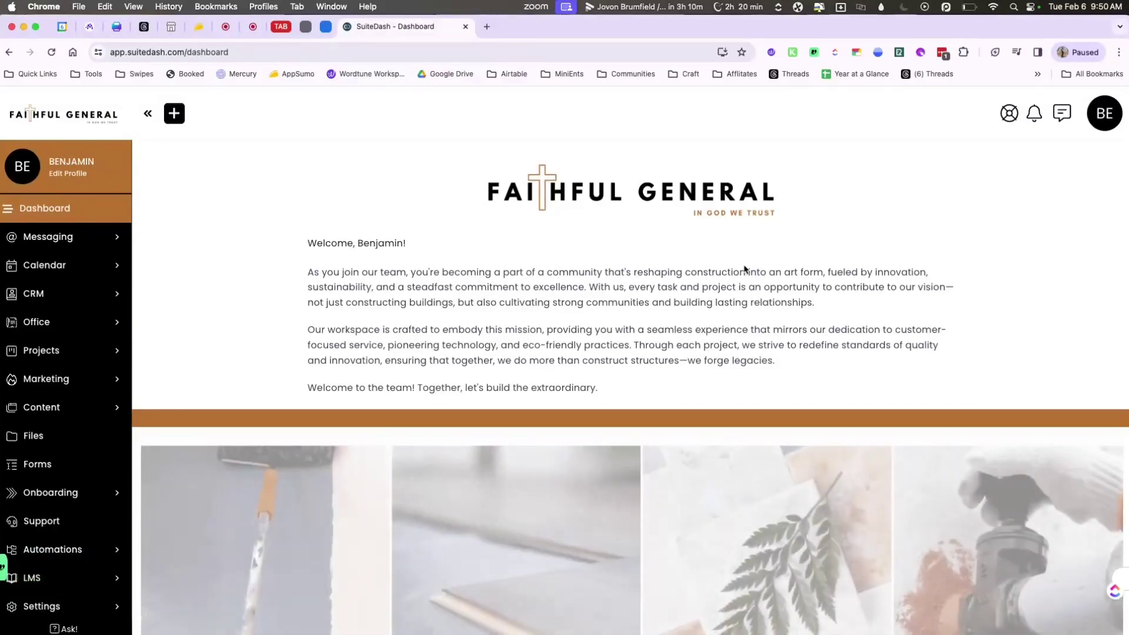
Open Manage Staff from the BE account menu to list the single Super Admin.
scroll(845, 361, "down", 2)
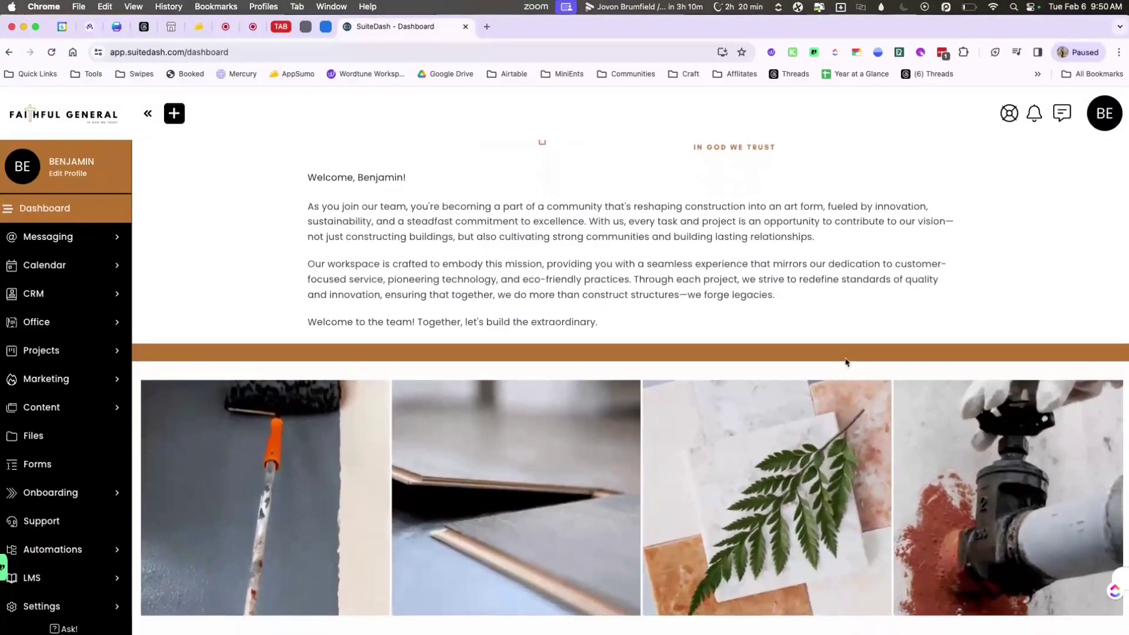
scroll(846, 361, "down", 1)
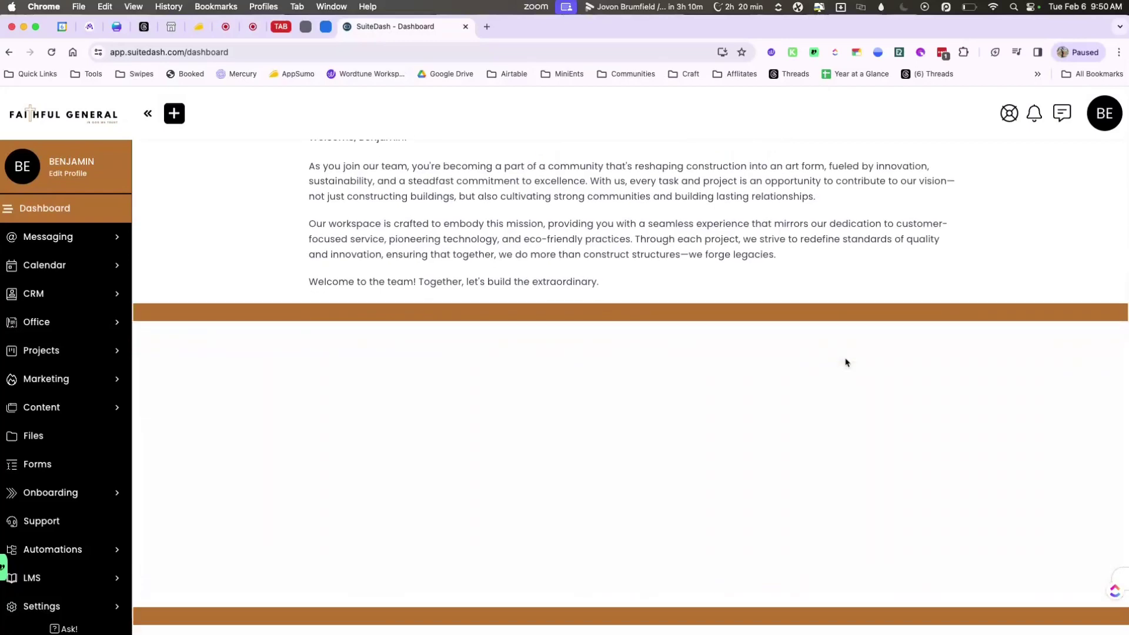
scroll(846, 362, "down", 4)
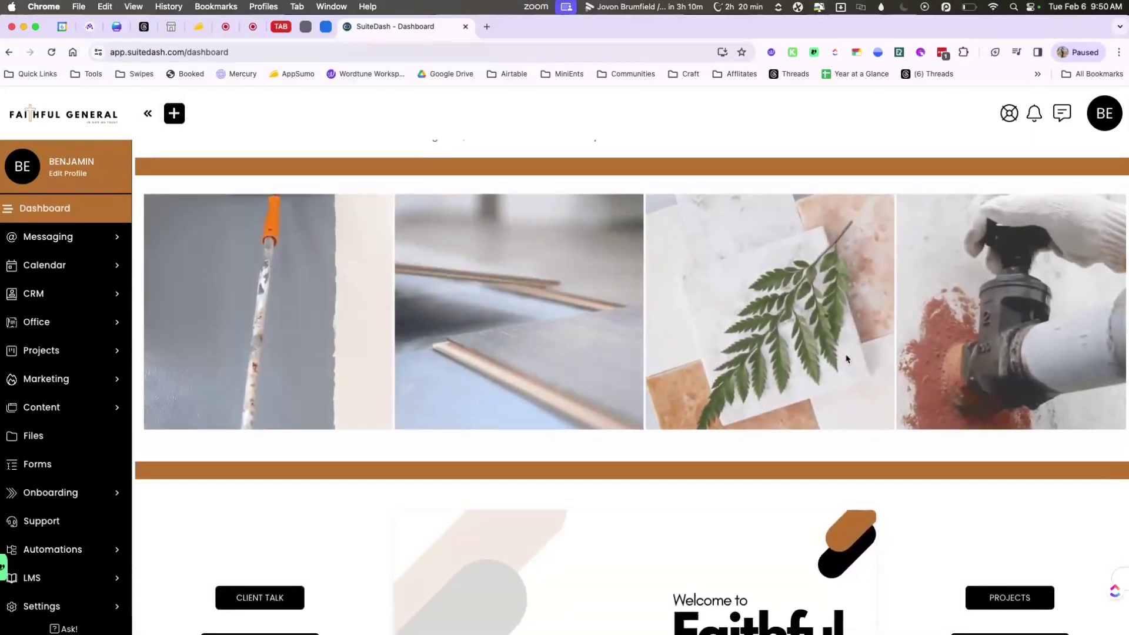
scroll(947, 481, "down", 3)
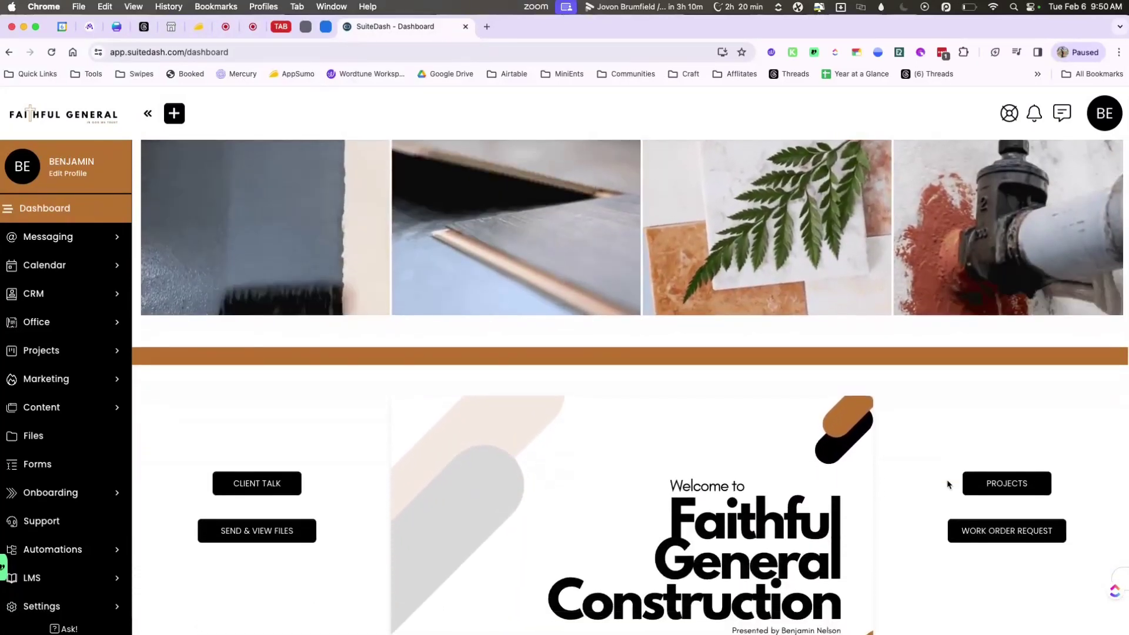
scroll(947, 484, "down", 3)
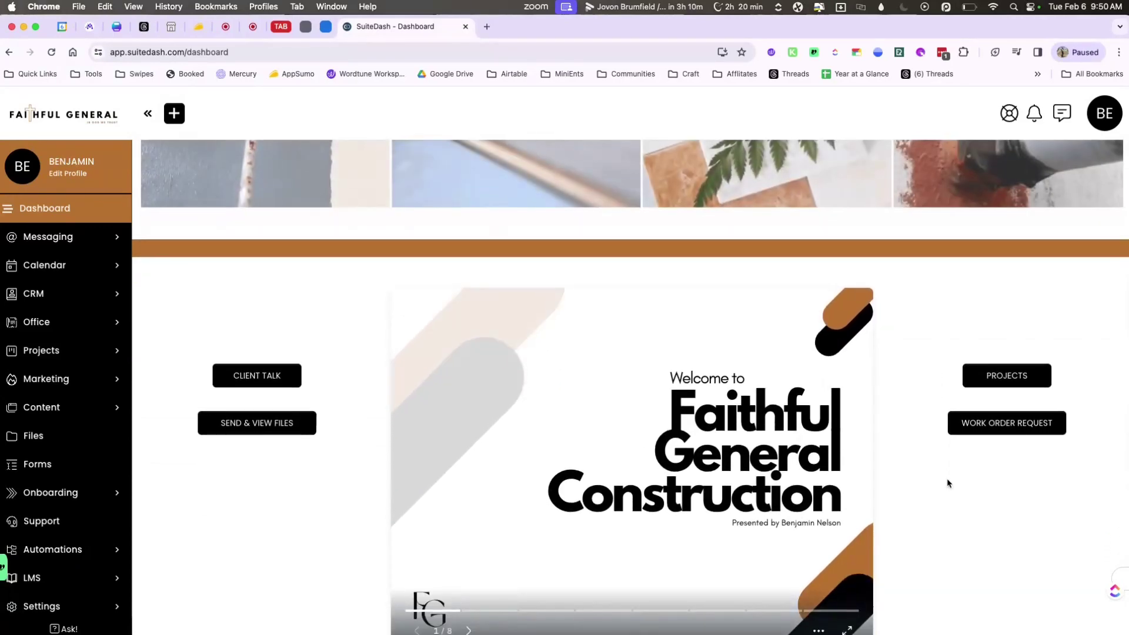
scroll(947, 483, "down", 5)
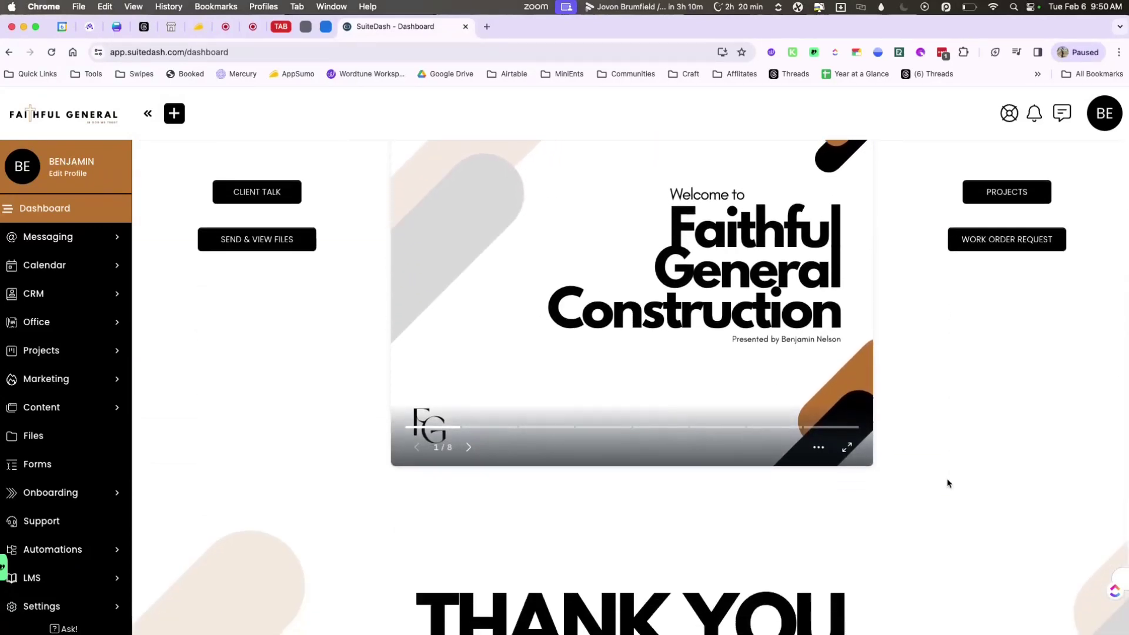
scroll(947, 483, "down", 1)
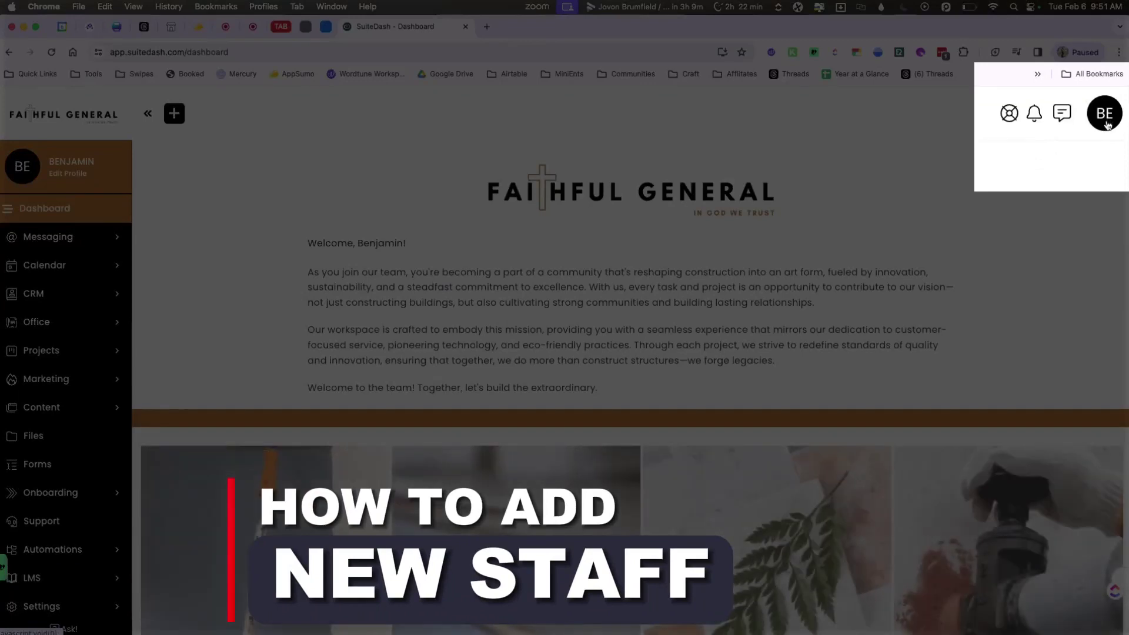
left_click(1107, 123)
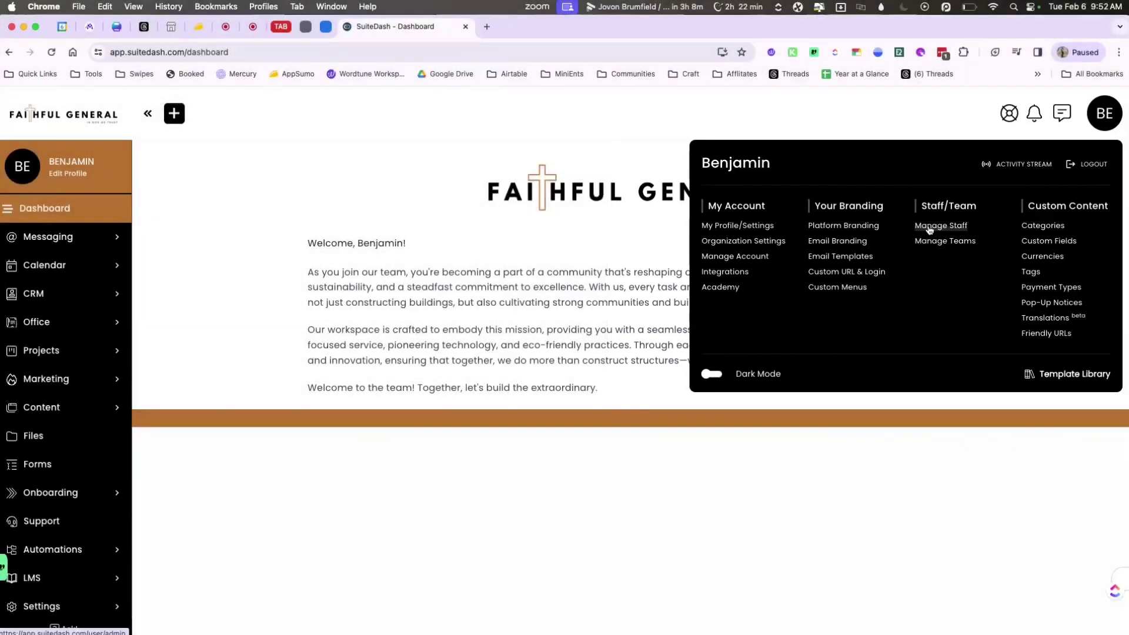
left_click(929, 227)
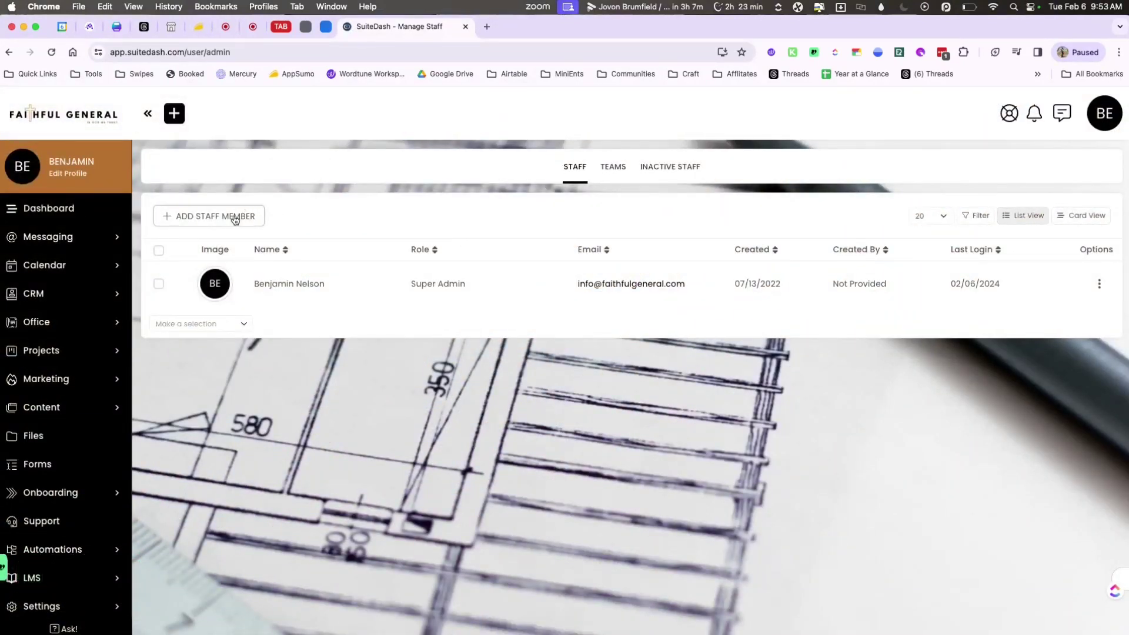
Start a new staff member entry with the Admin role.
left_click(235, 219)
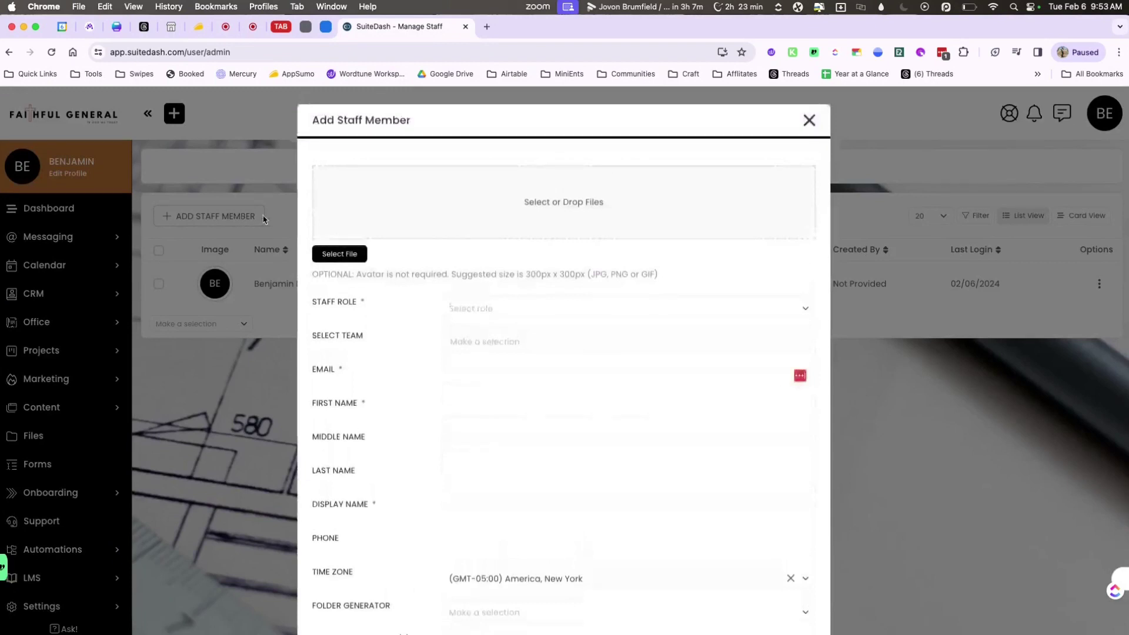
scroll(416, 269, "down", 1)
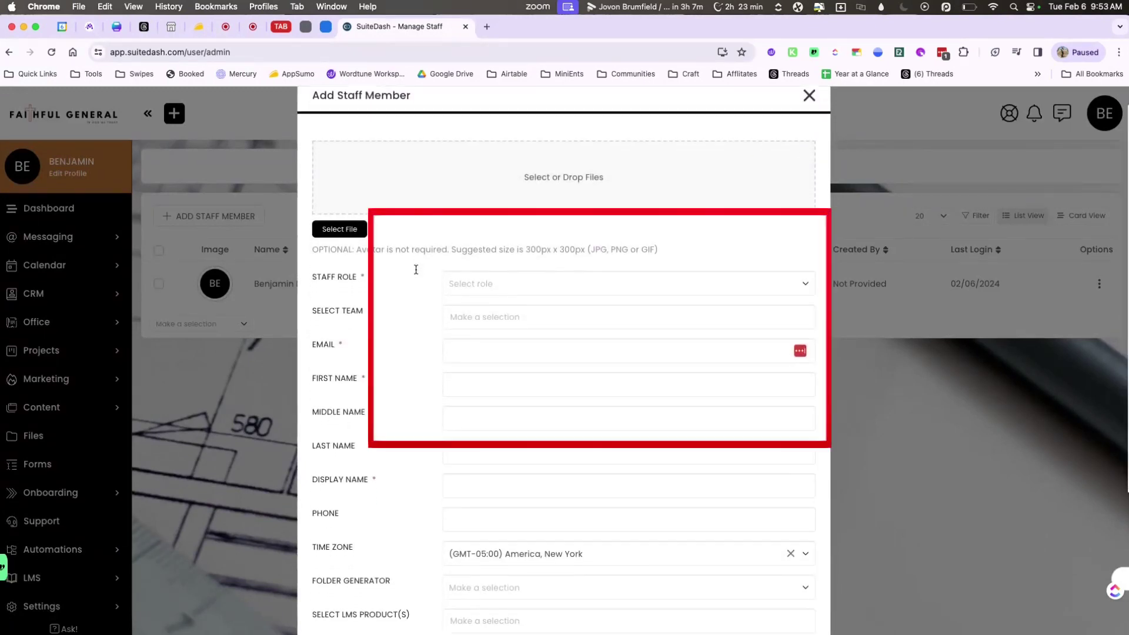
left_click(496, 262)
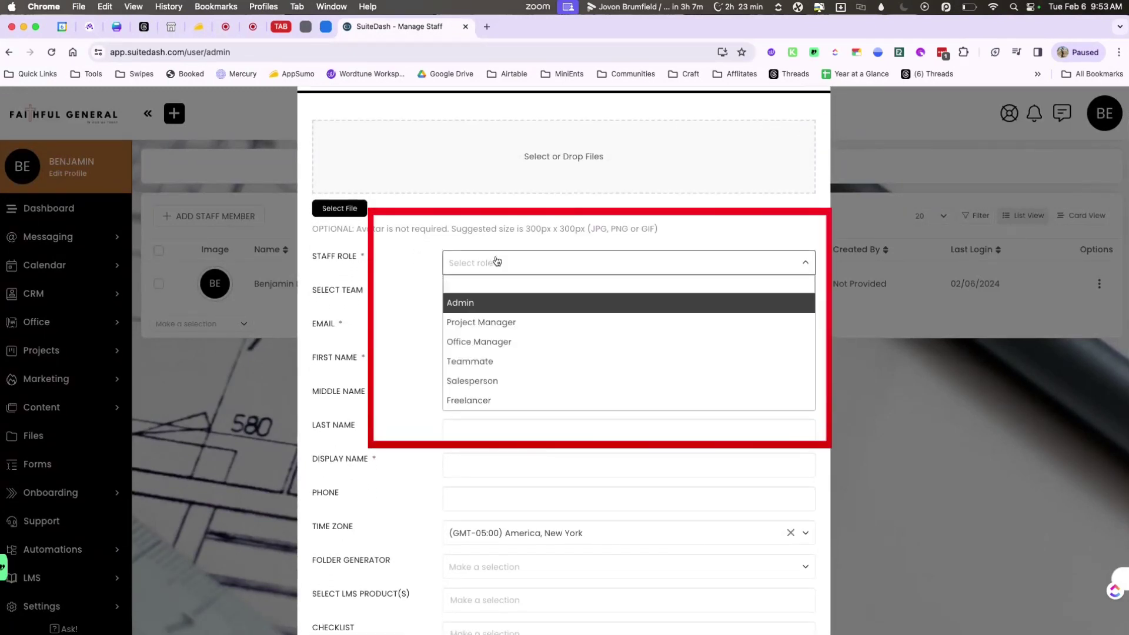
left_click(487, 304)
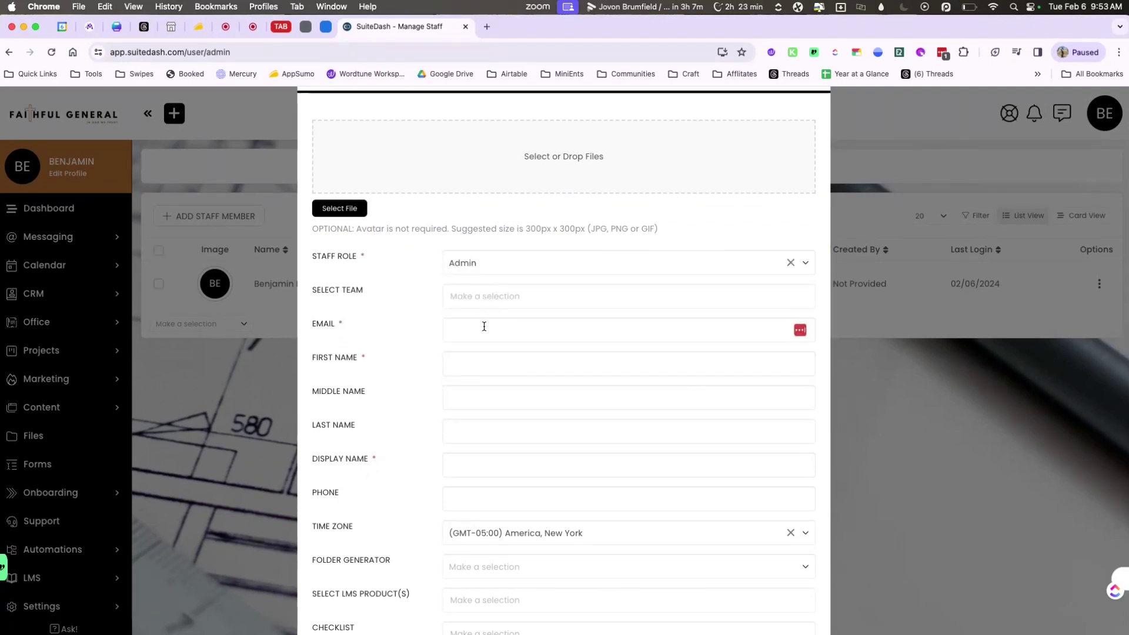
Autofill the contact's details from a saved suggestion and add +test before the email's @.
left_click(484, 328)
type("marie")
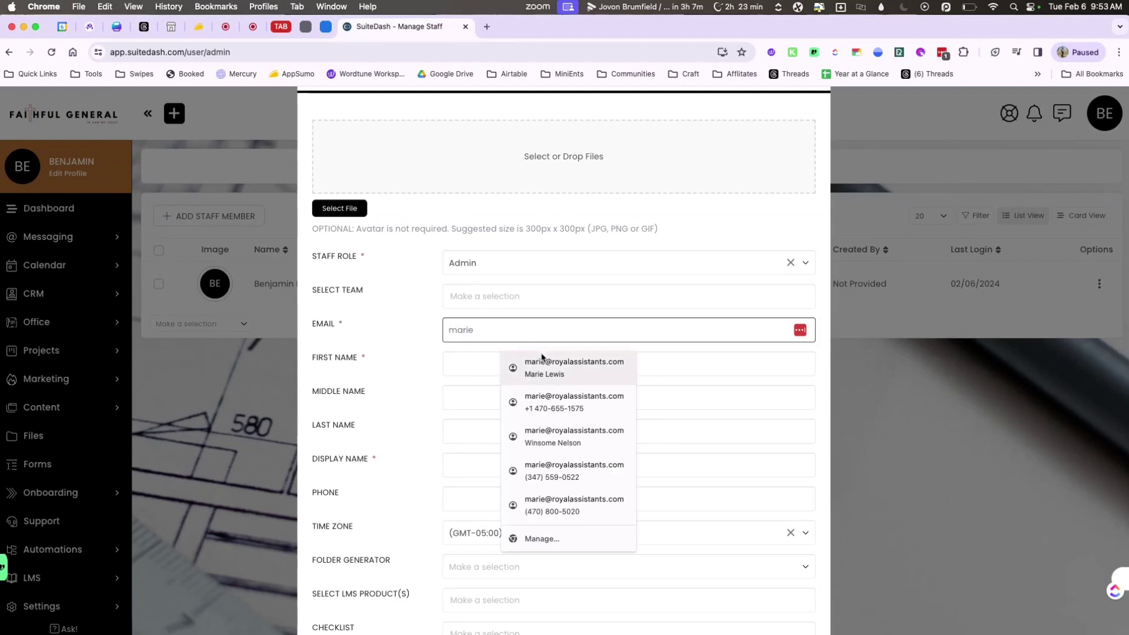
left_click(504, 360)
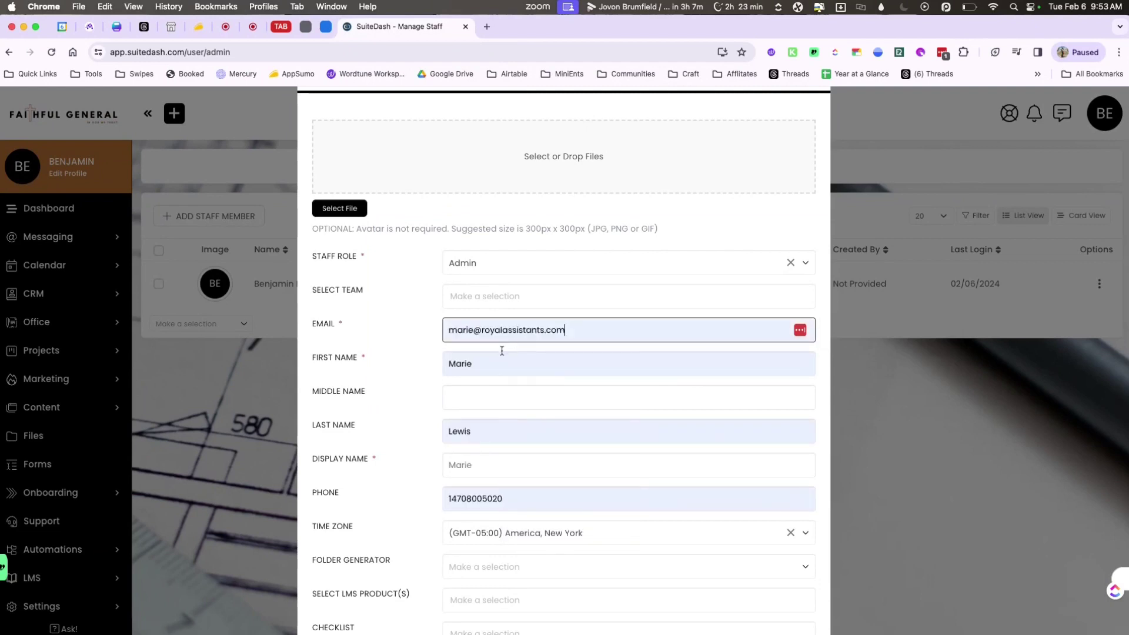
left_click(476, 331)
type("+test")
scroll(510, 404, "down", 3)
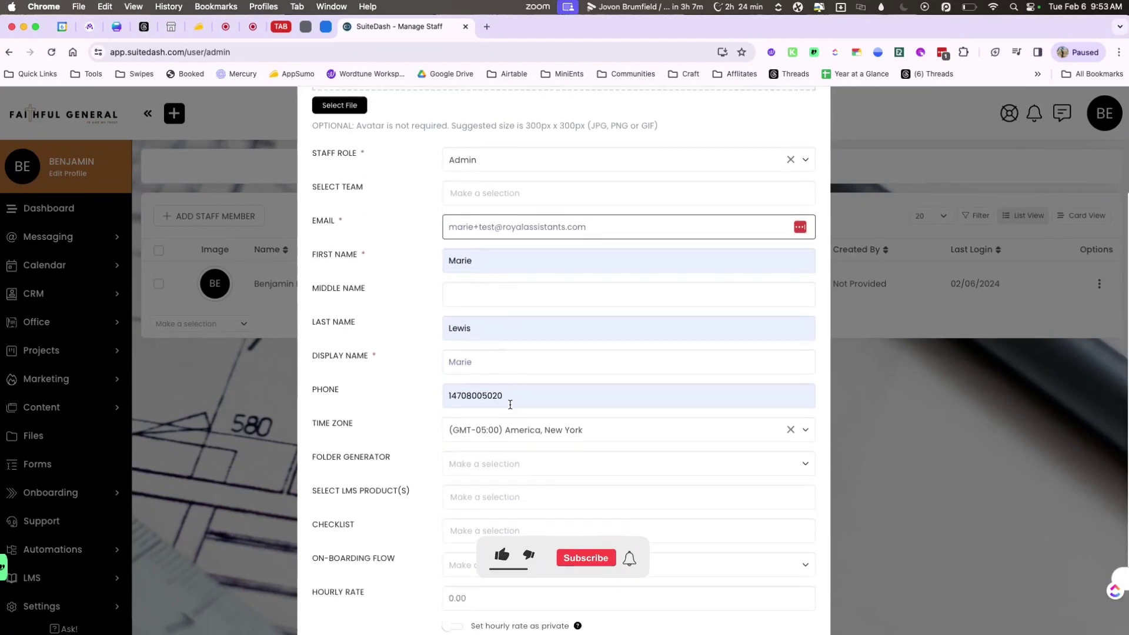
scroll(510, 405, "down", 3)
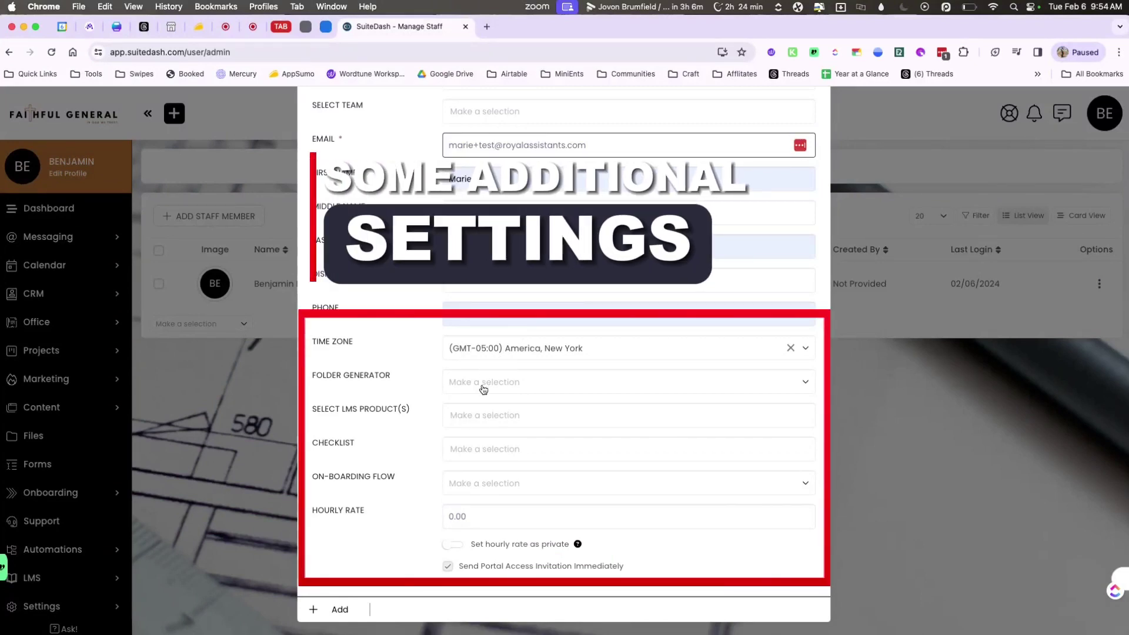
left_click(468, 419)
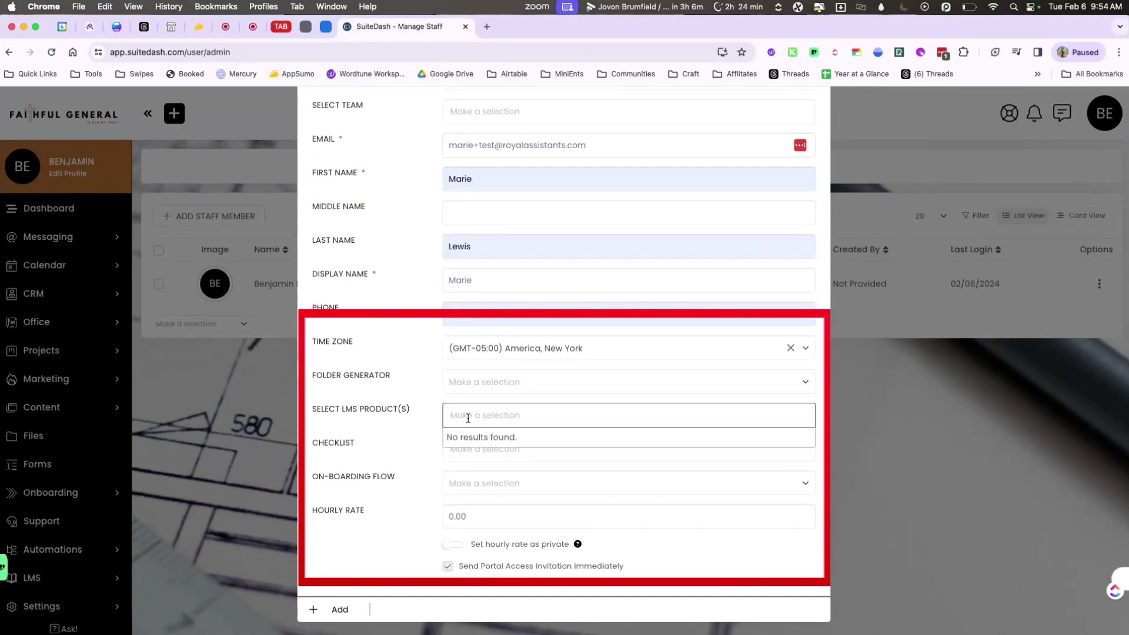
left_click(421, 462)
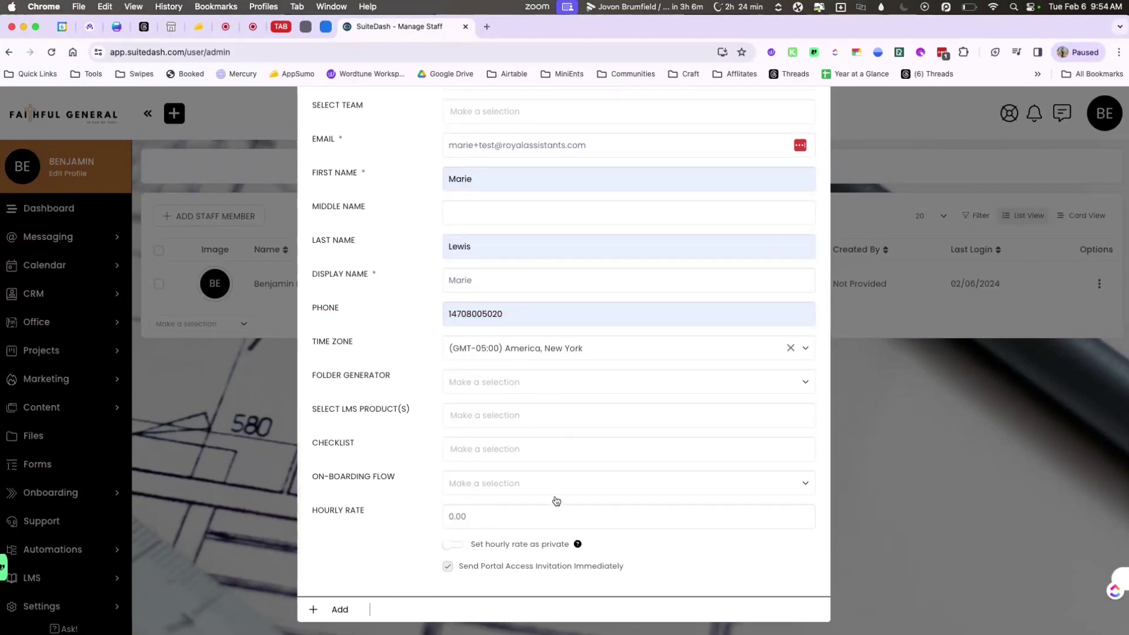
Save the Admin staff member and show the empty Office > Documents Templates list.
left_click(360, 611)
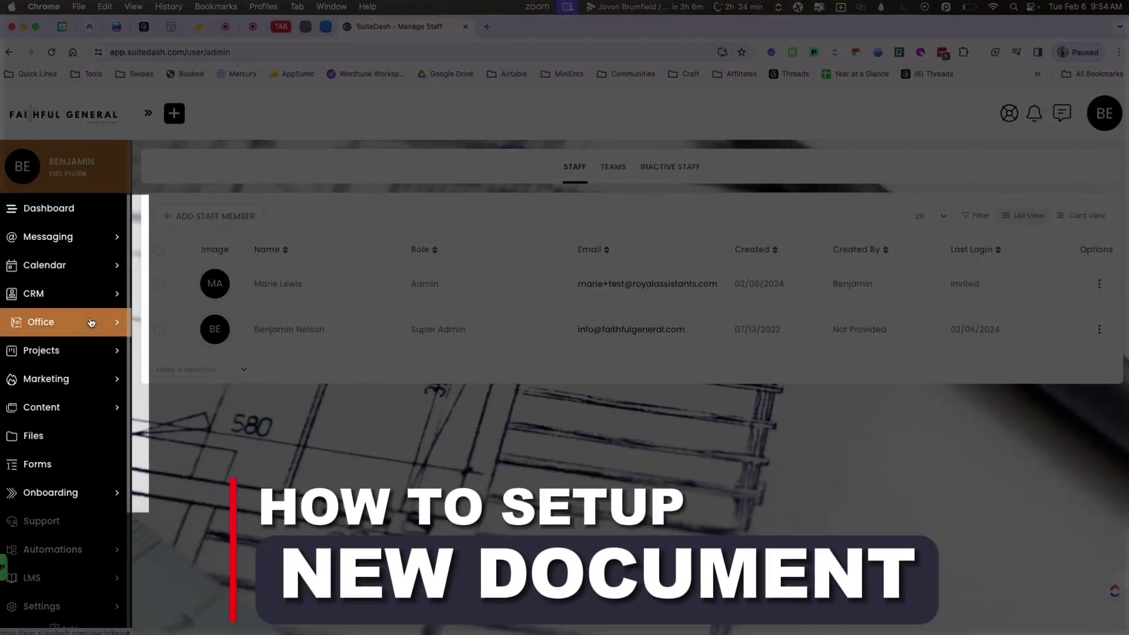
left_click(91, 323)
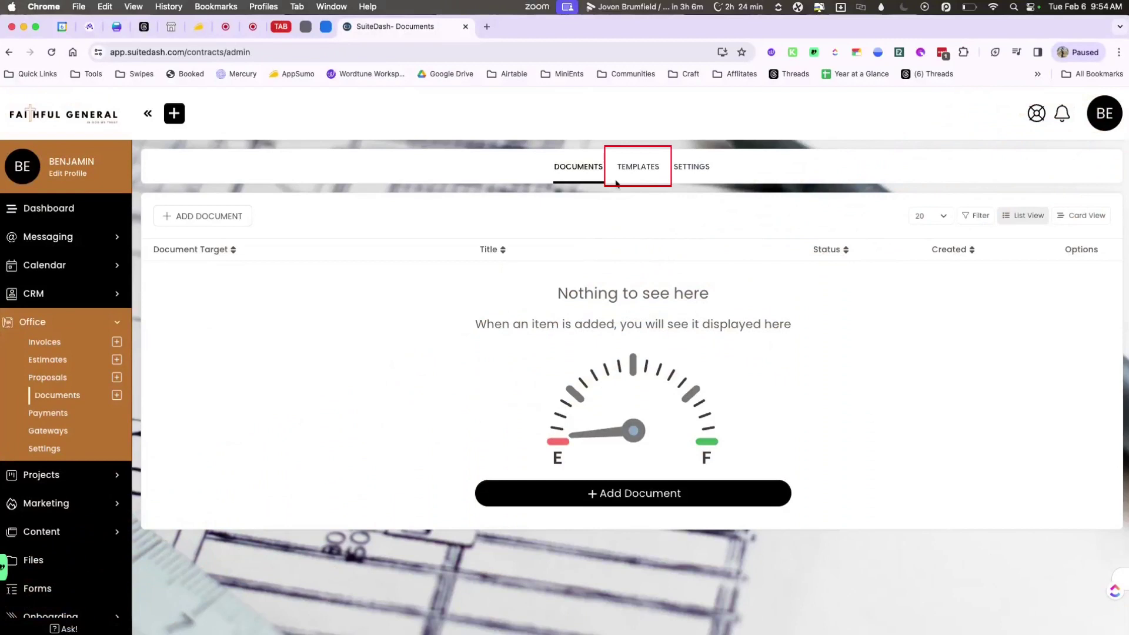
left_click(639, 168)
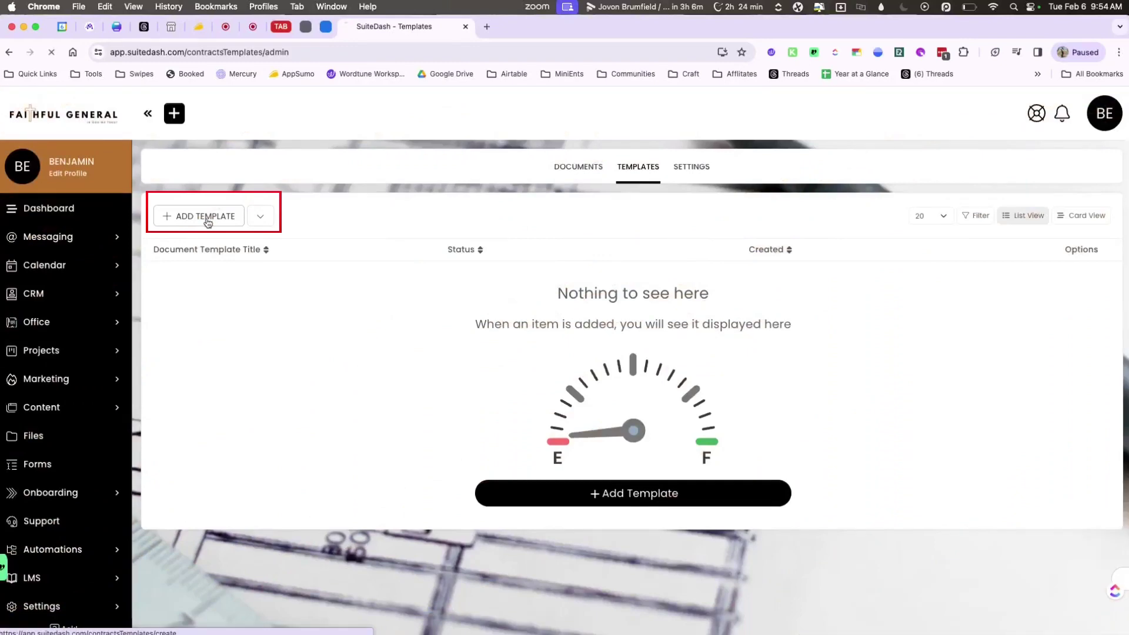
Start a new template with Staff/Team Target and scroll to its prefilled body.
left_click(207, 218)
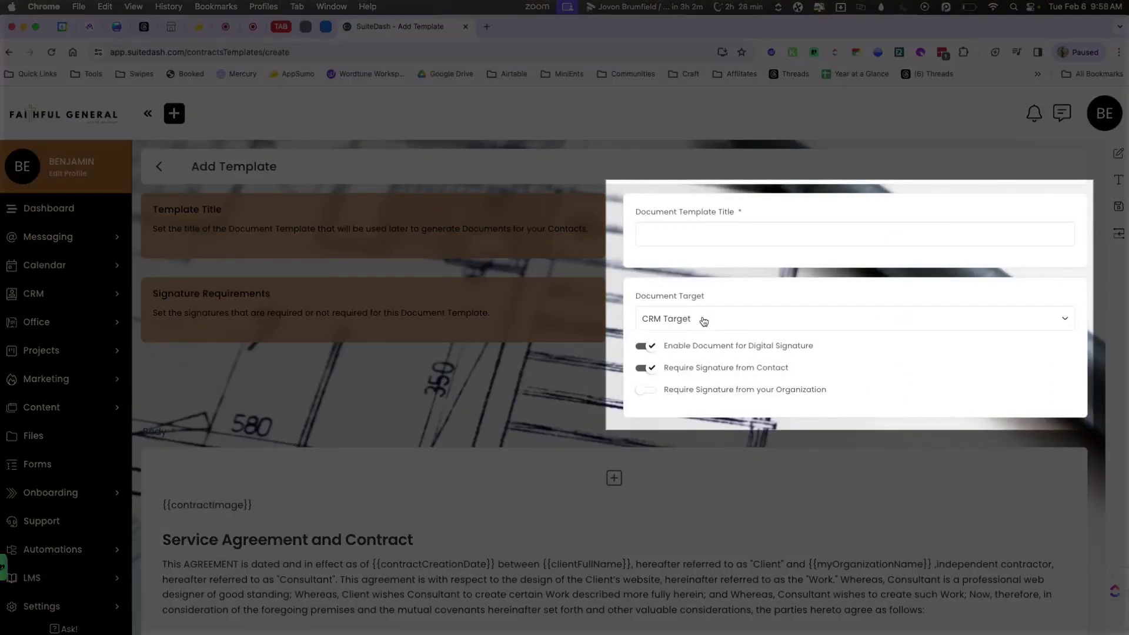
left_click(704, 321)
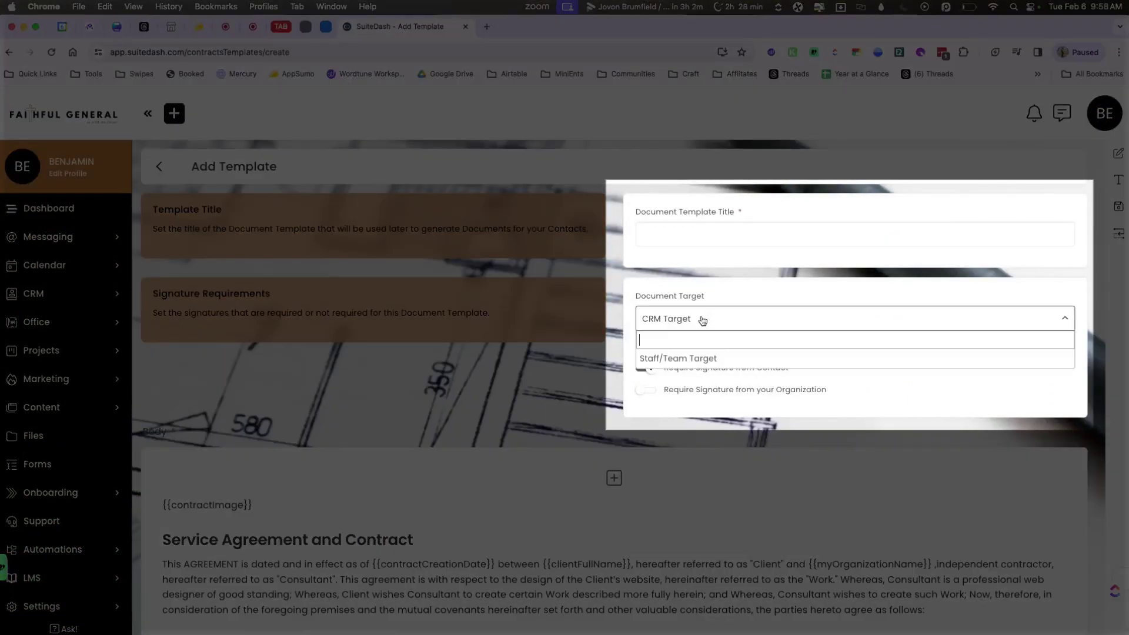
left_click(683, 360)
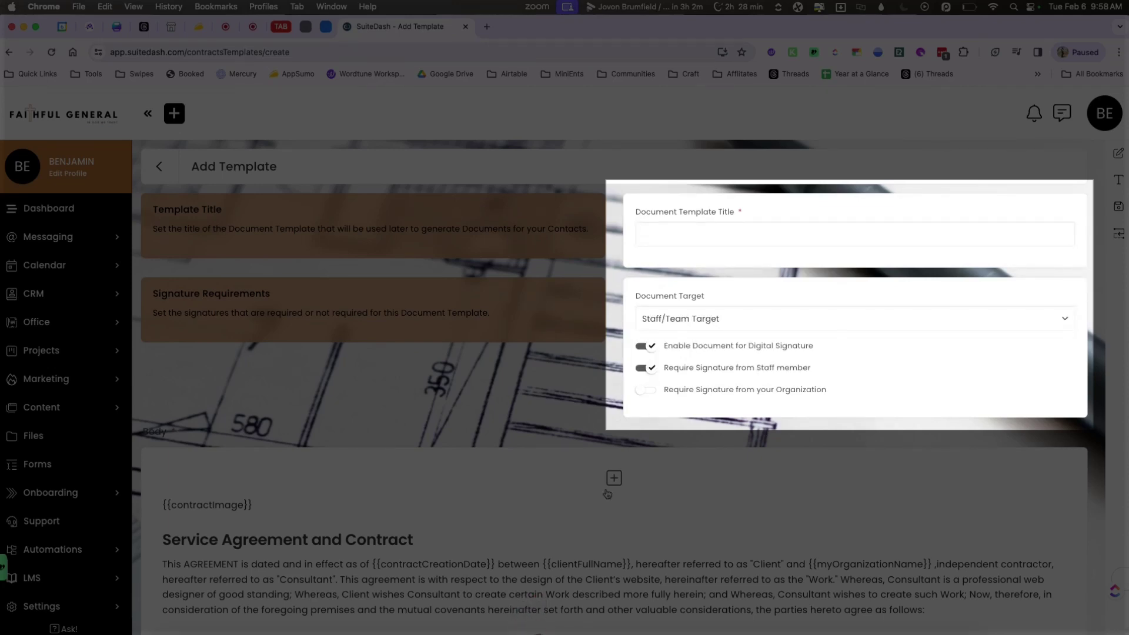
scroll(607, 494, "down", 5)
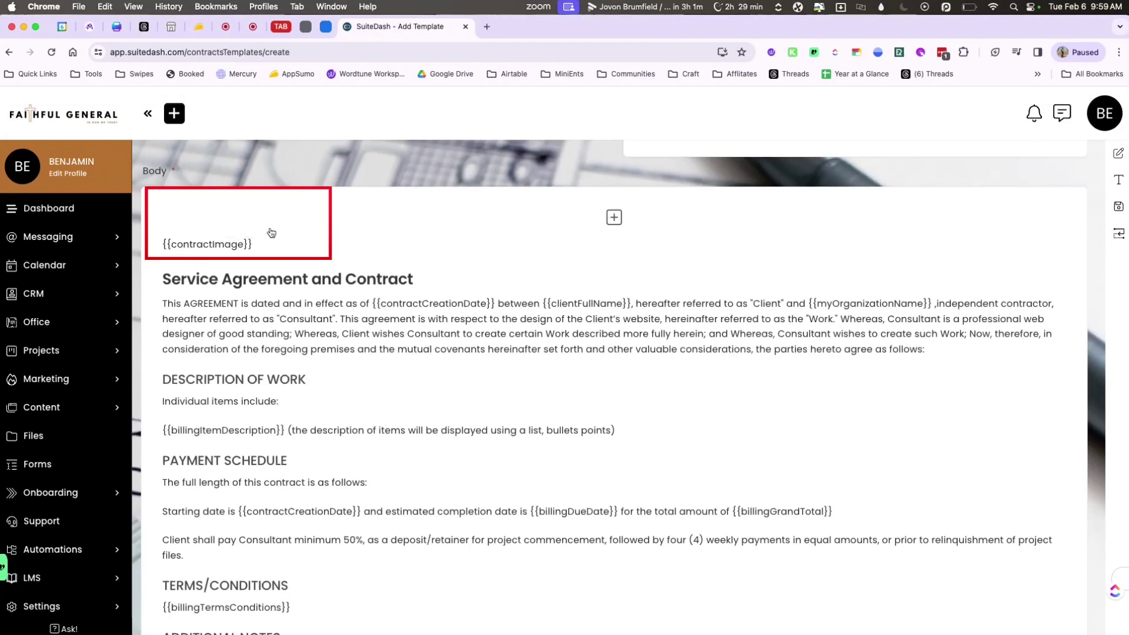
Replace the sample body with a single-column text block holding the pasted contractor agreement.
left_click(274, 228)
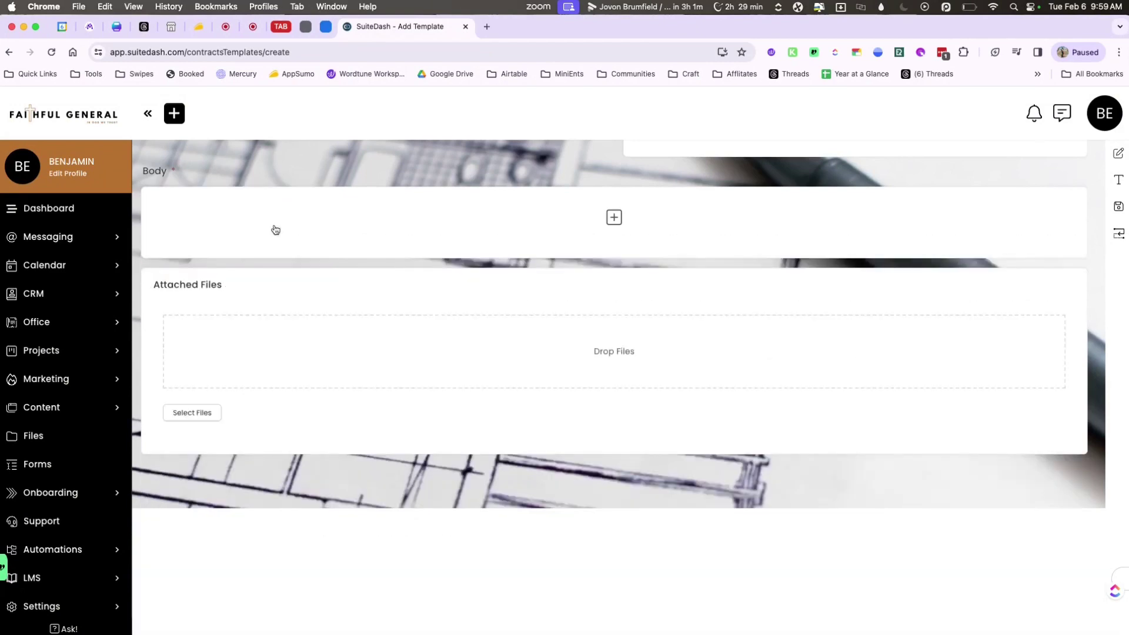
left_click(614, 220)
left_click(477, 169)
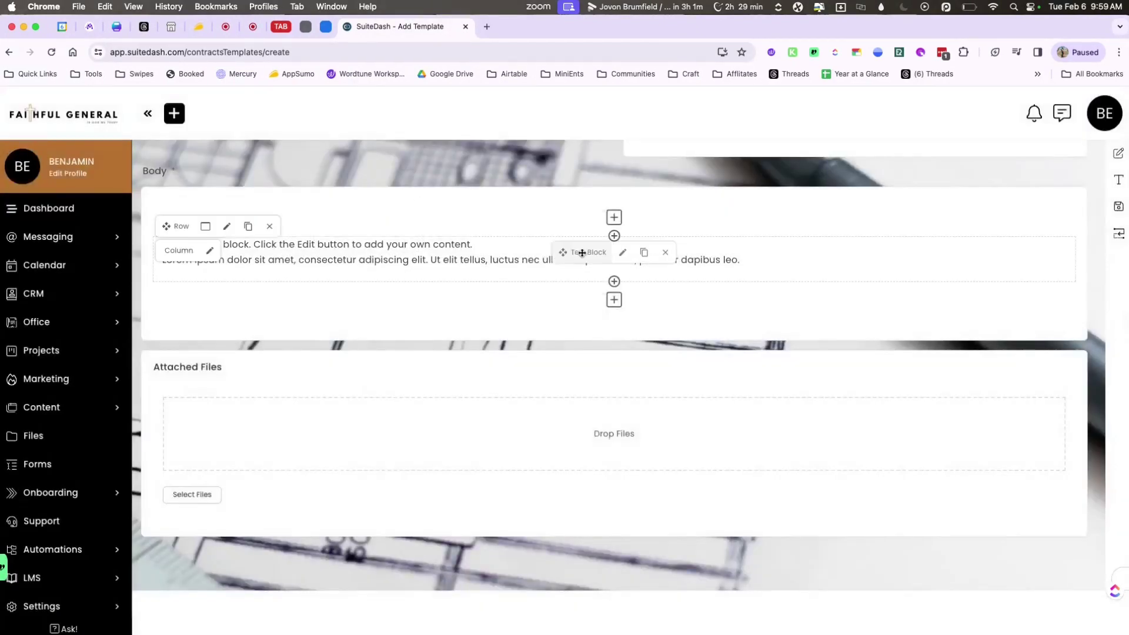
left_click(622, 253)
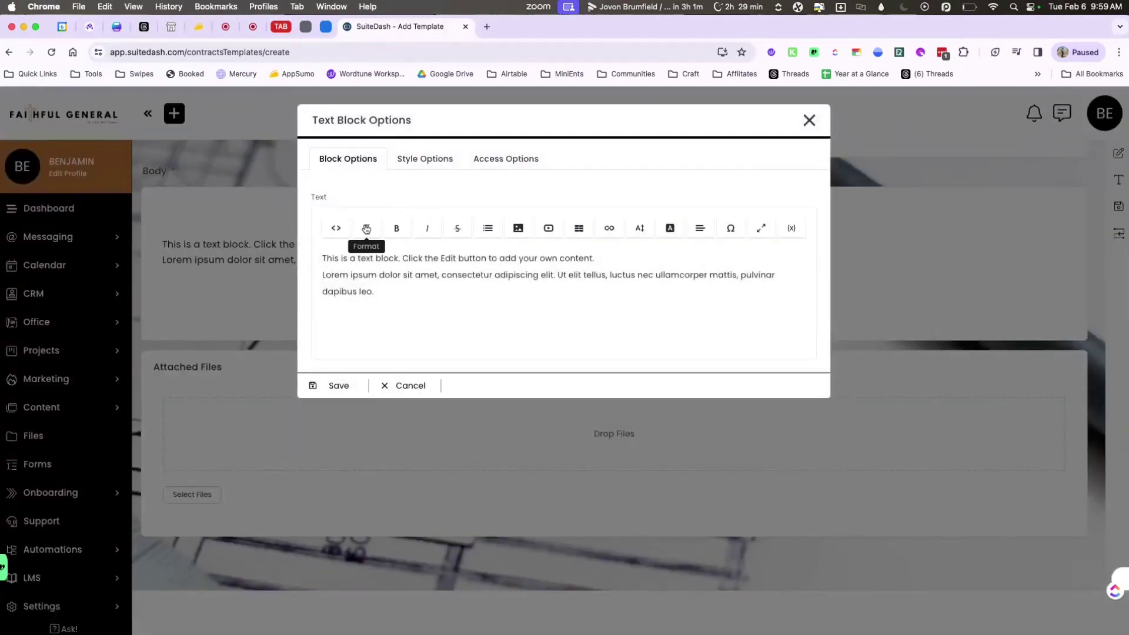
left_click(365, 259)
key("super+a")
key("super+v")
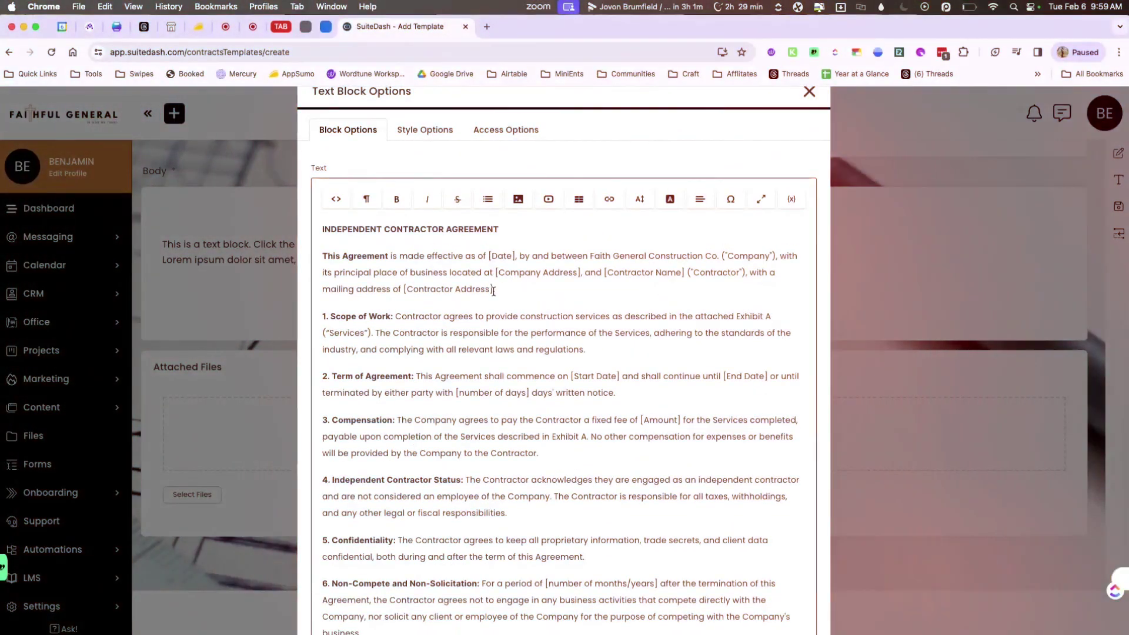
Insert documentCreationDate as effective date, drop the company address, and use staffFullName for contractor.
left_click_drag(403, 317, 494, 317)
left_click(791, 228)
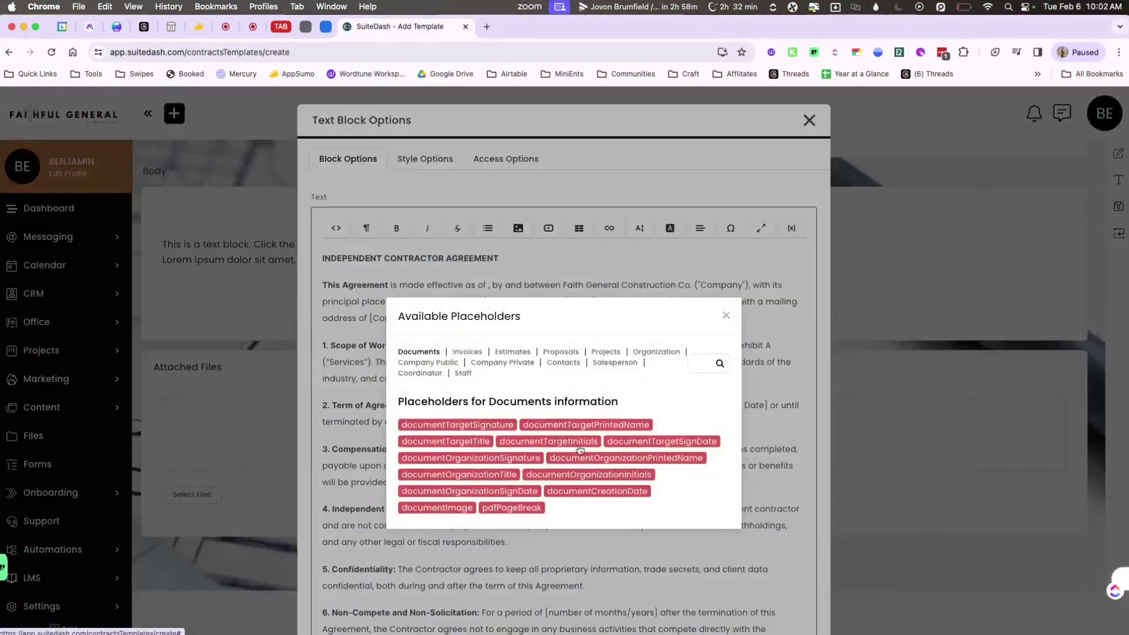
left_click(594, 490)
left_click_drag(661, 305, 378, 306)
key("BackSpace")
left_click_drag(482, 305, 402, 305)
left_click(792, 228)
left_click(463, 373)
left_click(570, 424)
Use documentCreationDate as the start date, remove the end-date wording, and enter 7 days.
left_click_drag(542, 306, 752, 309)
left_click_drag(570, 395, 620, 395)
left_click(791, 228)
left_click(447, 424)
left_click_drag(783, 397, 358, 416)
key("BackSpace")
left_click_drag(457, 416, 529, 416)
type("7")
Set the non-compete period to three months.
scroll(643, 283, "down", 3)
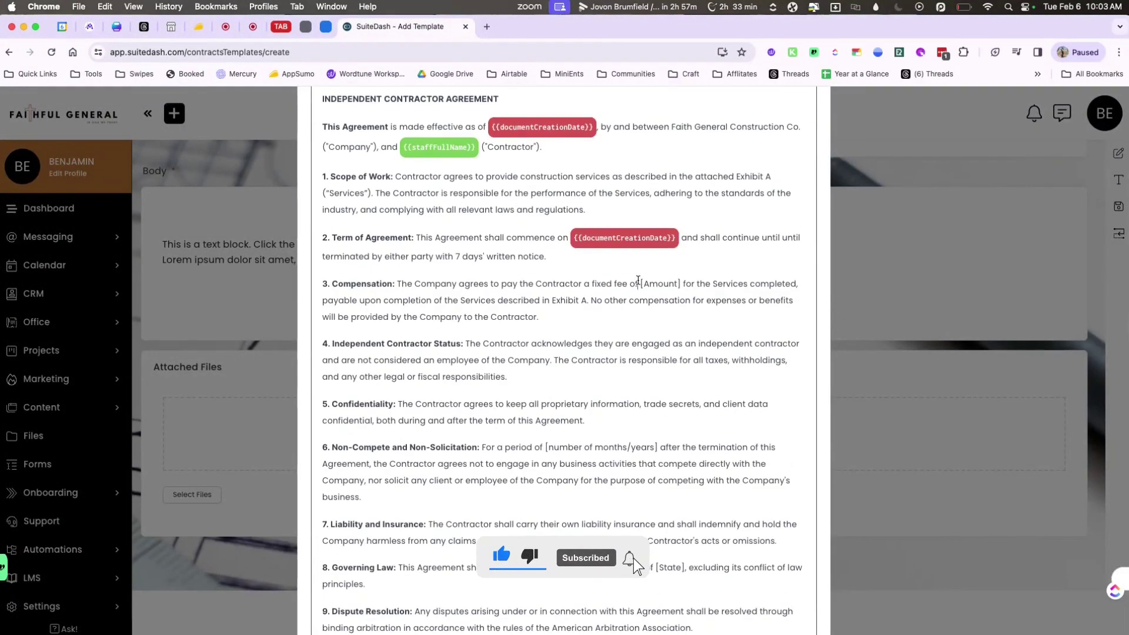
scroll(591, 335, "down", 3)
left_click_drag(546, 301, 657, 302)
type("three mon")
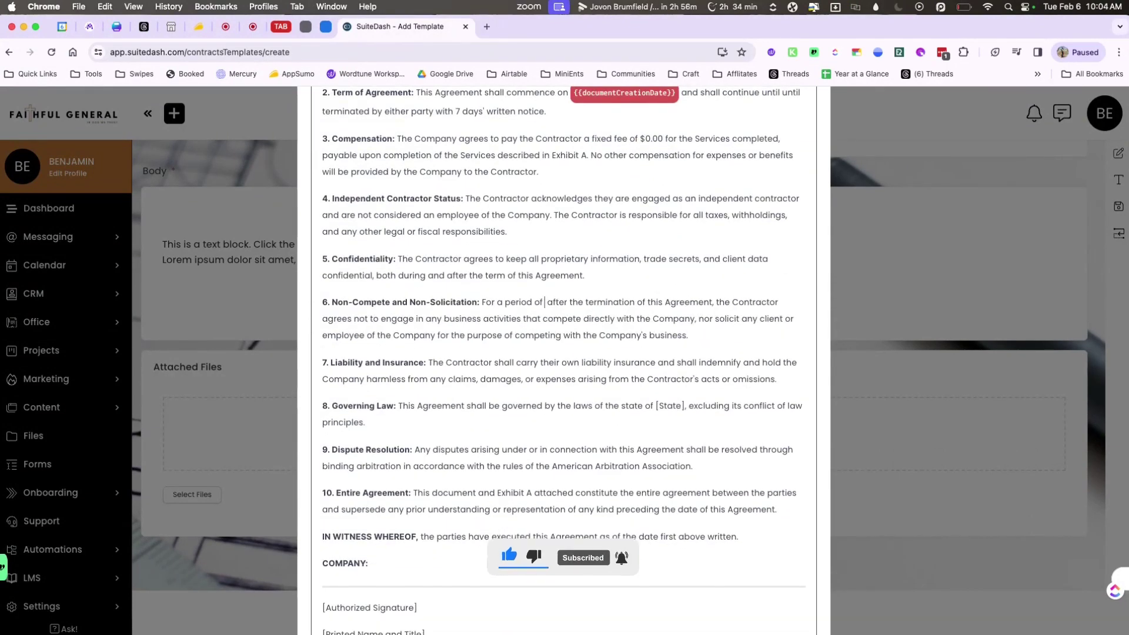
type("ths")
Replace the old signature and name blanks with signature placeholders under COMPANY and CONTRACTOR.
scroll(564, 353, "down", 3)
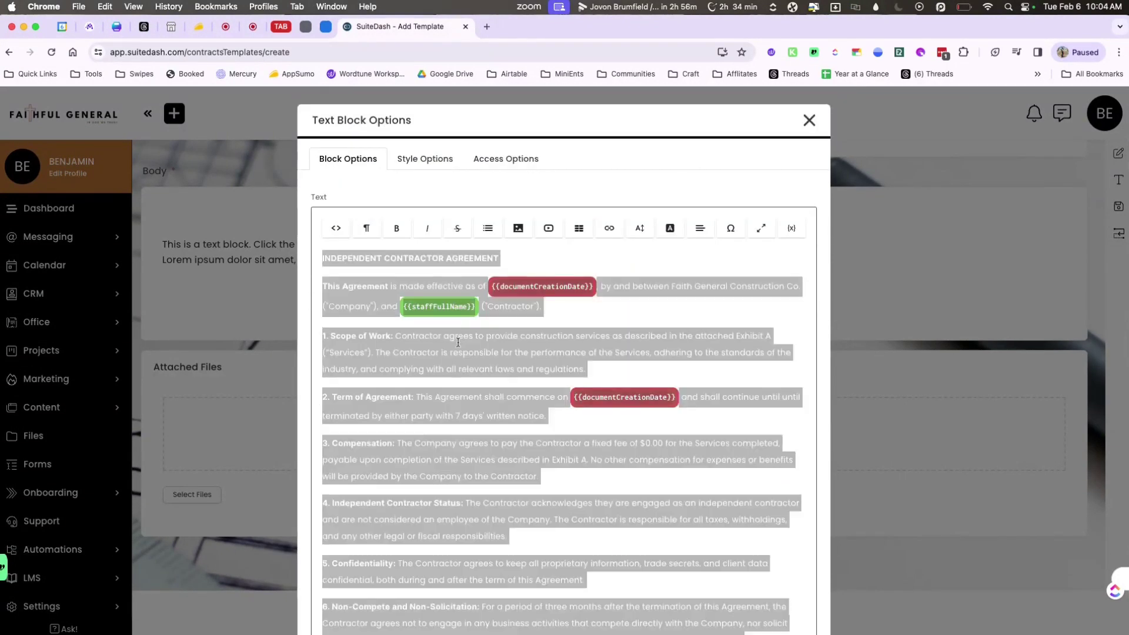
mouse_move(426, 445)
left_mouse_down()
mouse_move(390, 391)
mouse_move(329, 400)
left_mouse_up()
key("BackSpace")
scroll(564, 353, "up", 15)
left_click(791, 228)
left_click(796, 251)
left_click(791, 229)
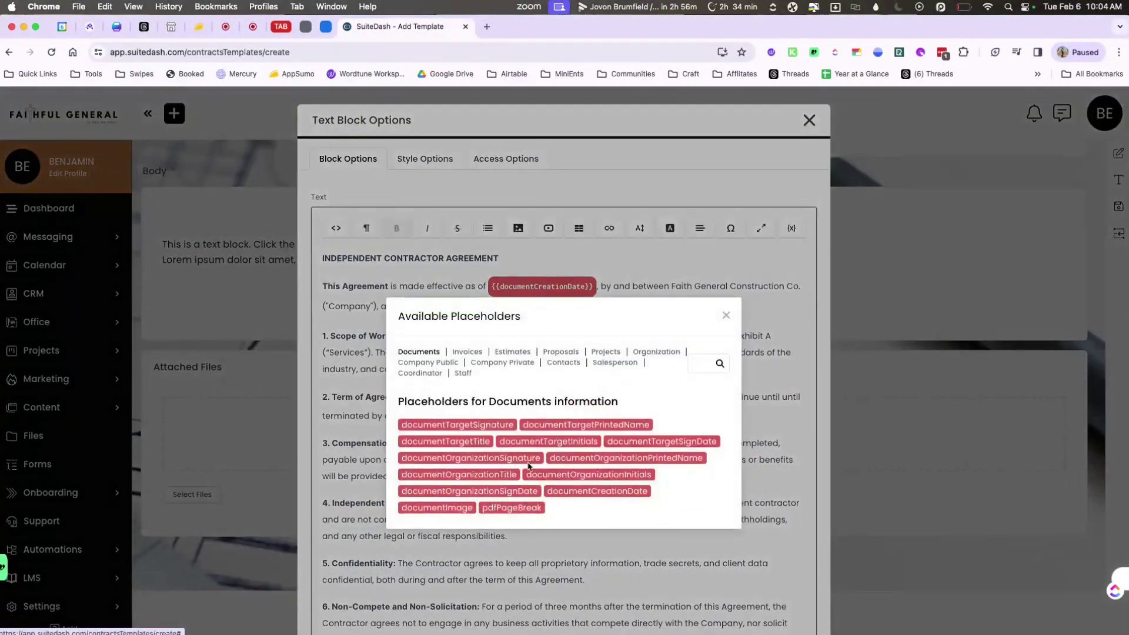
left_click(796, 251)
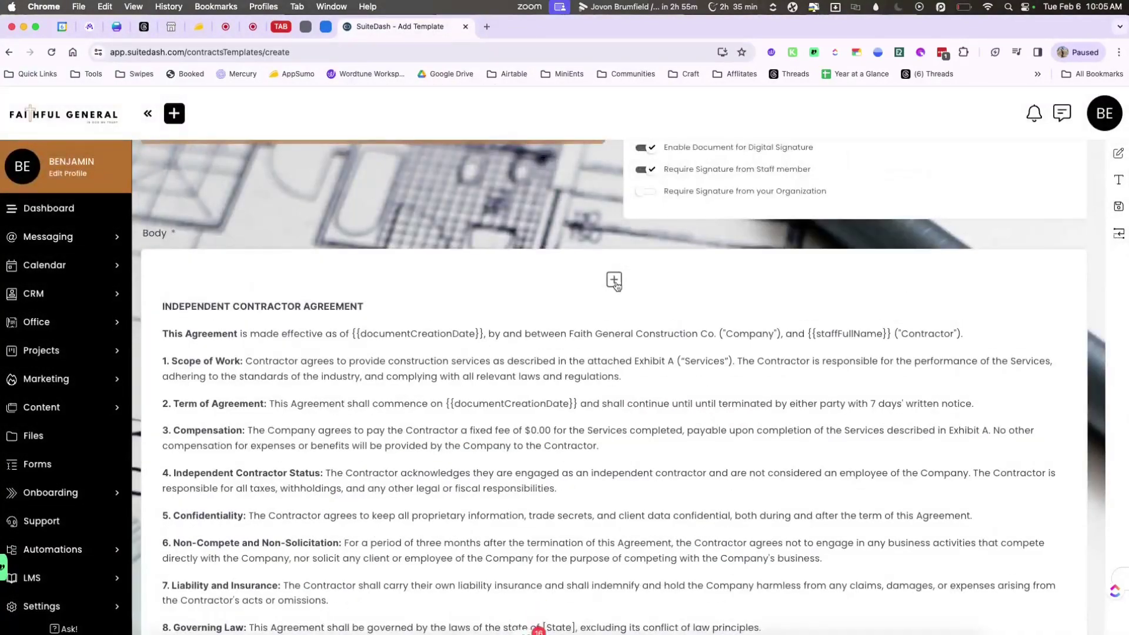
Insert the Faithful General logo at the top and centre the logo and heading.
scroll(614, 352, "down", 3)
left_click(617, 432)
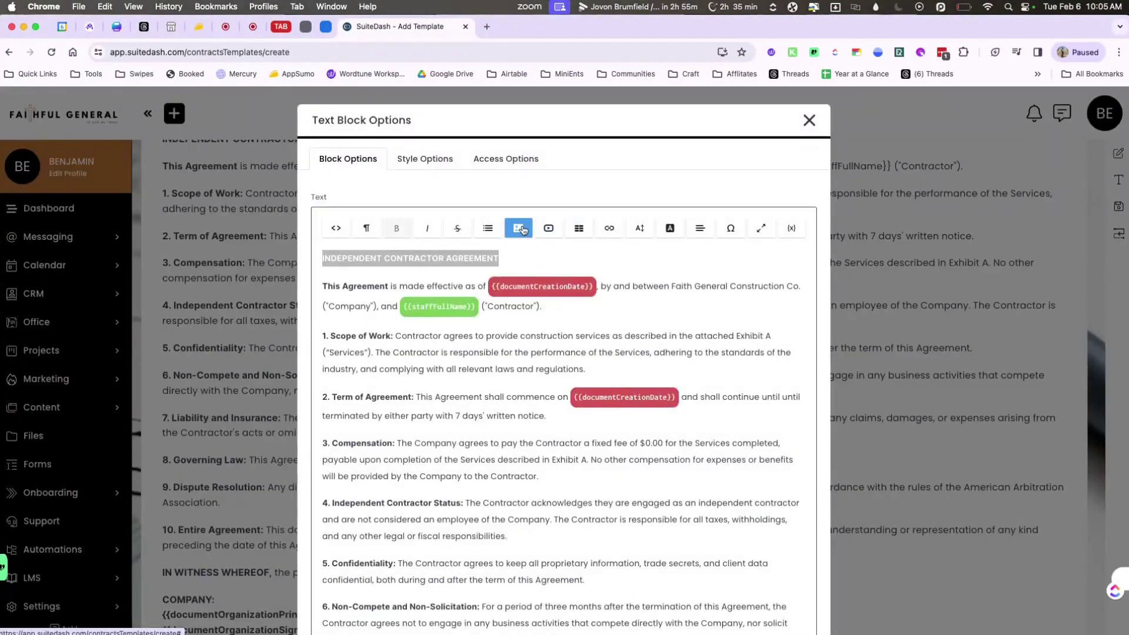
left_click(518, 229)
left_click(456, 372)
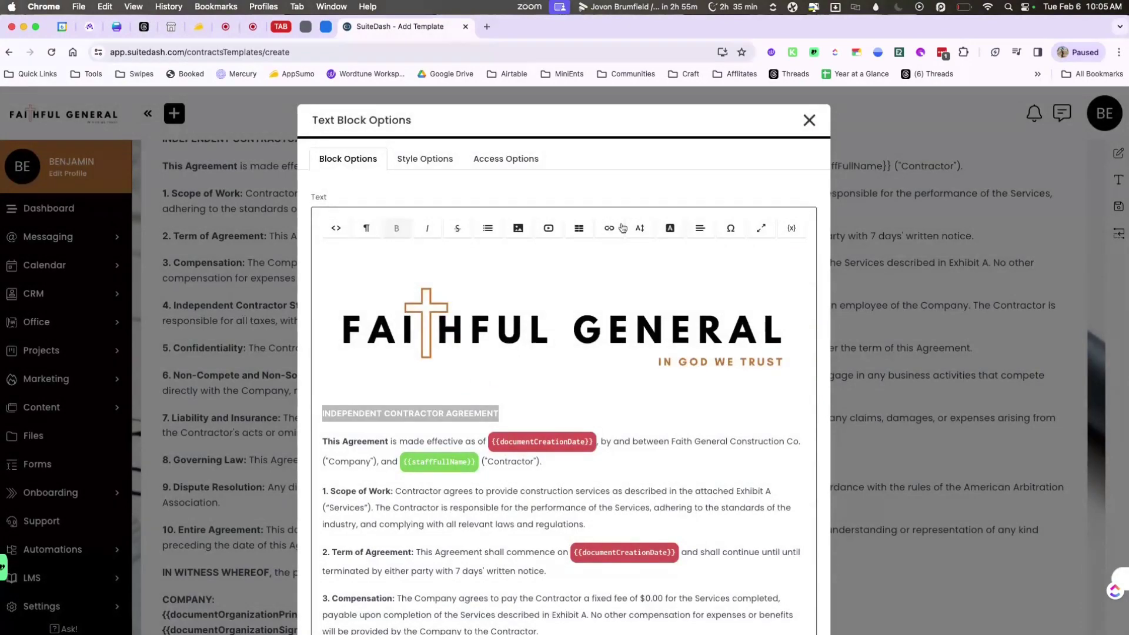
left_click(700, 228)
left_click(714, 274)
Apply a text colour to all the agreement text and save the text block.
key("ctrl+a")
left_click(670, 228)
left_click(683, 274)
scroll(682, 412, "down", 10)
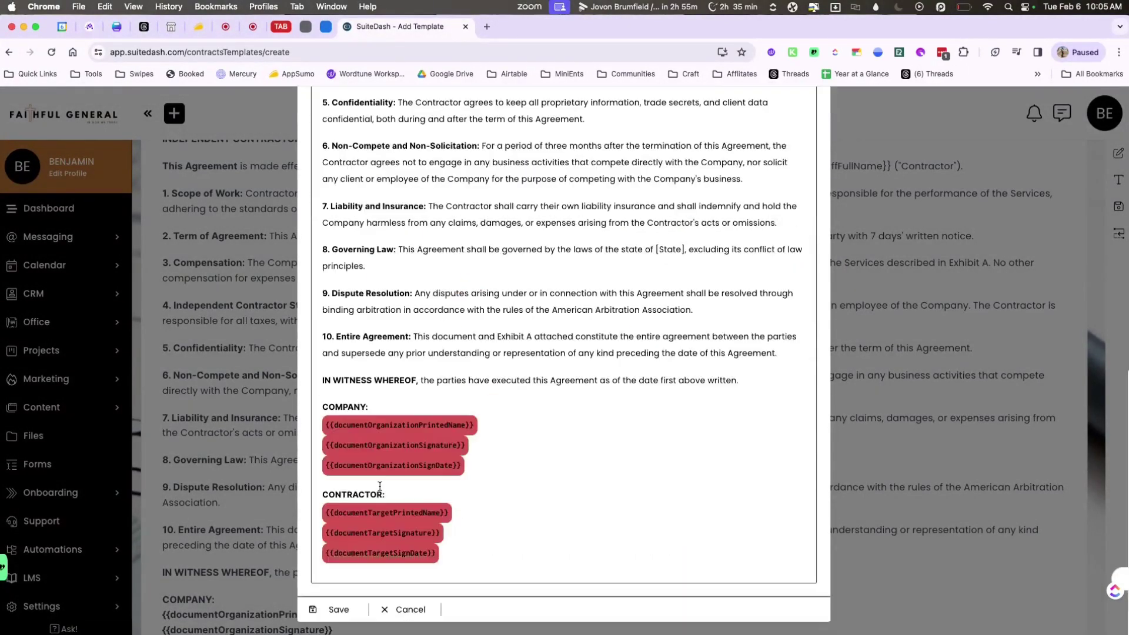
left_click(329, 606)
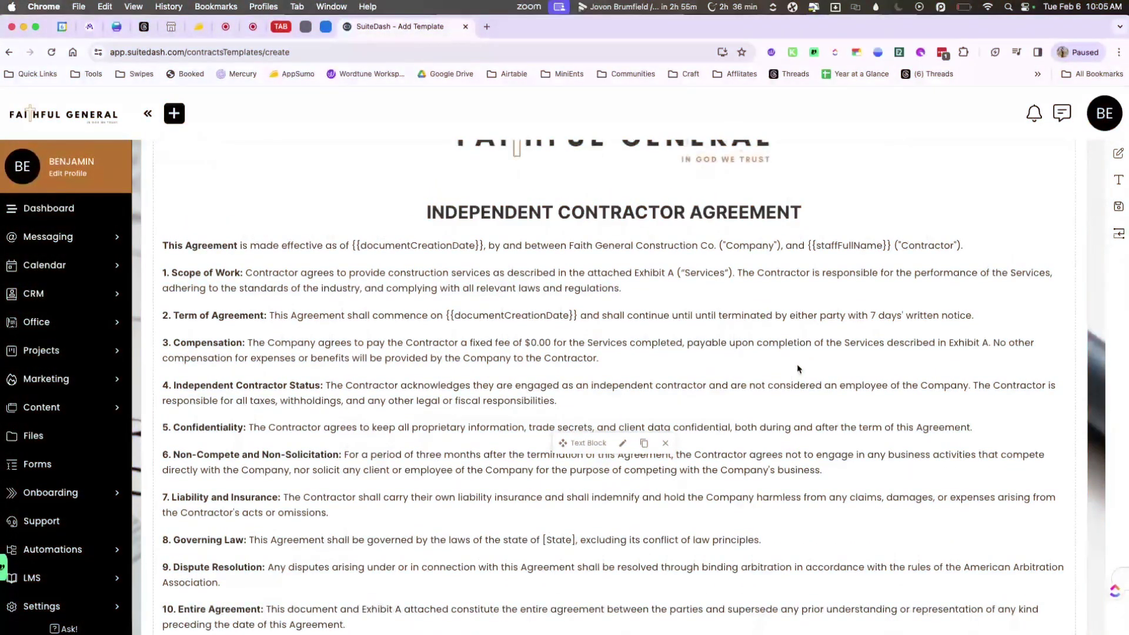
scroll(799, 366, "up", 3)
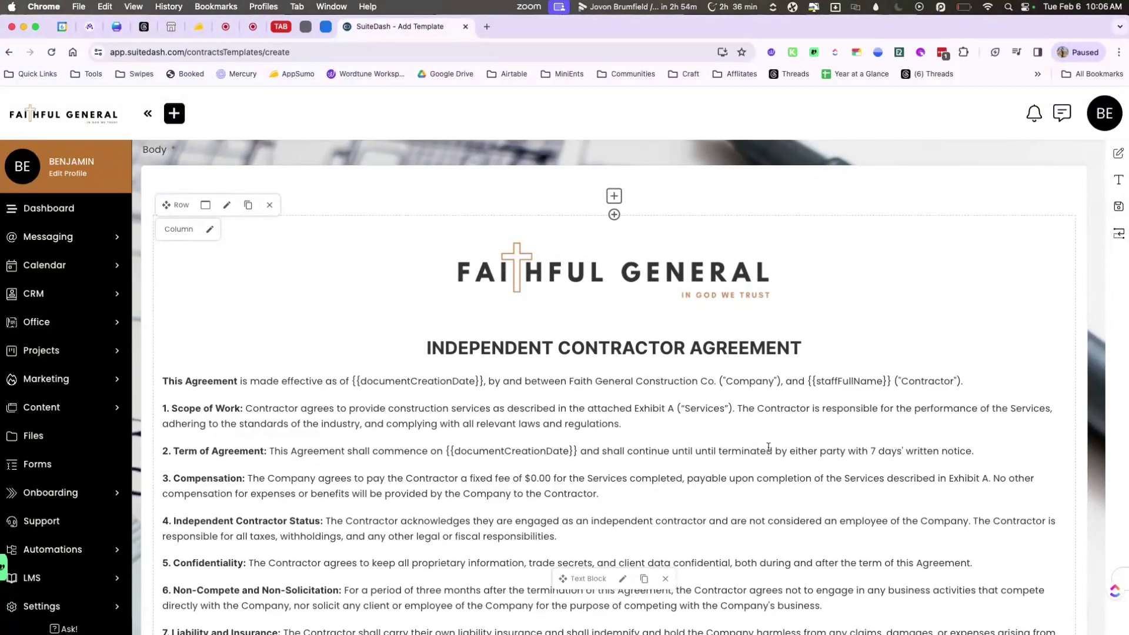
scroll(769, 447, "down", 8)
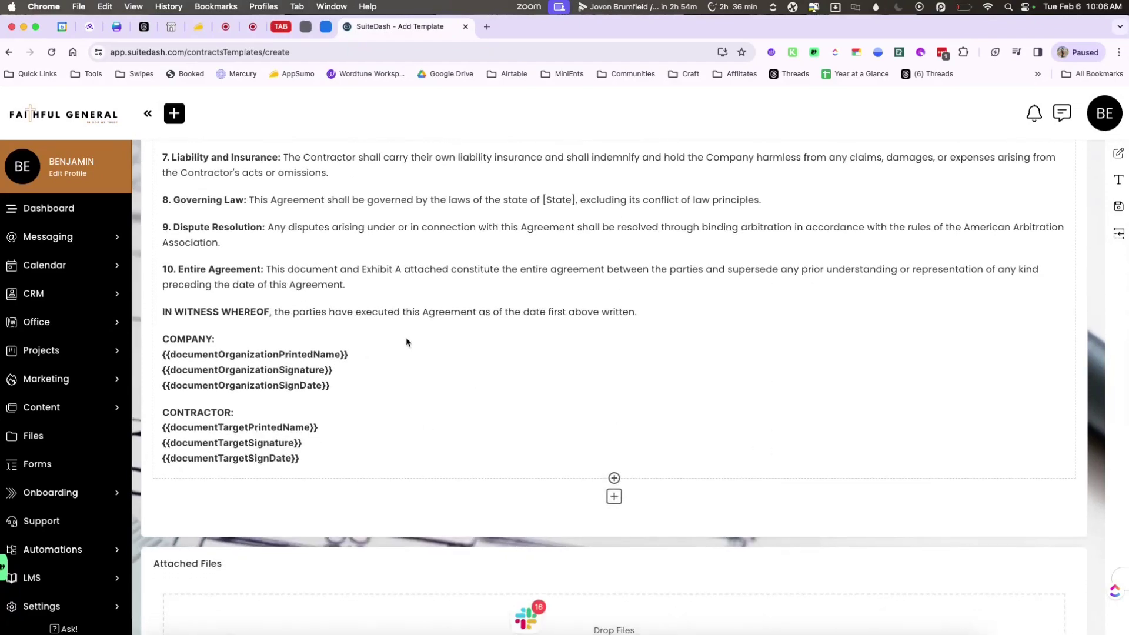
scroll(560, 403, "up", 15)
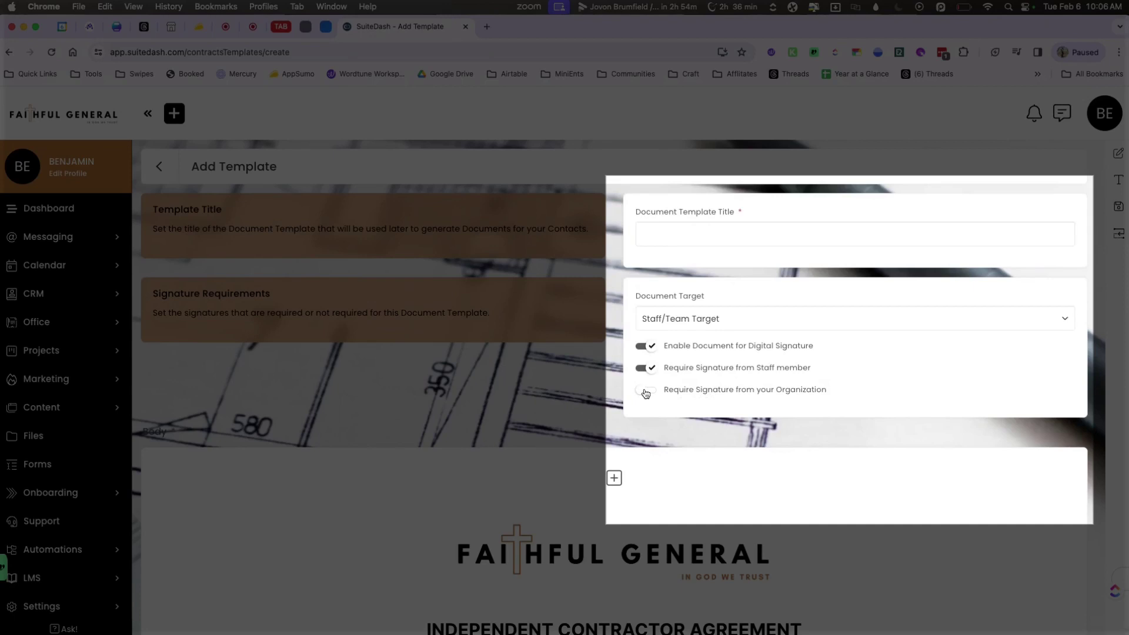
Require the organization's signature and choose its signer.
left_click(645, 391)
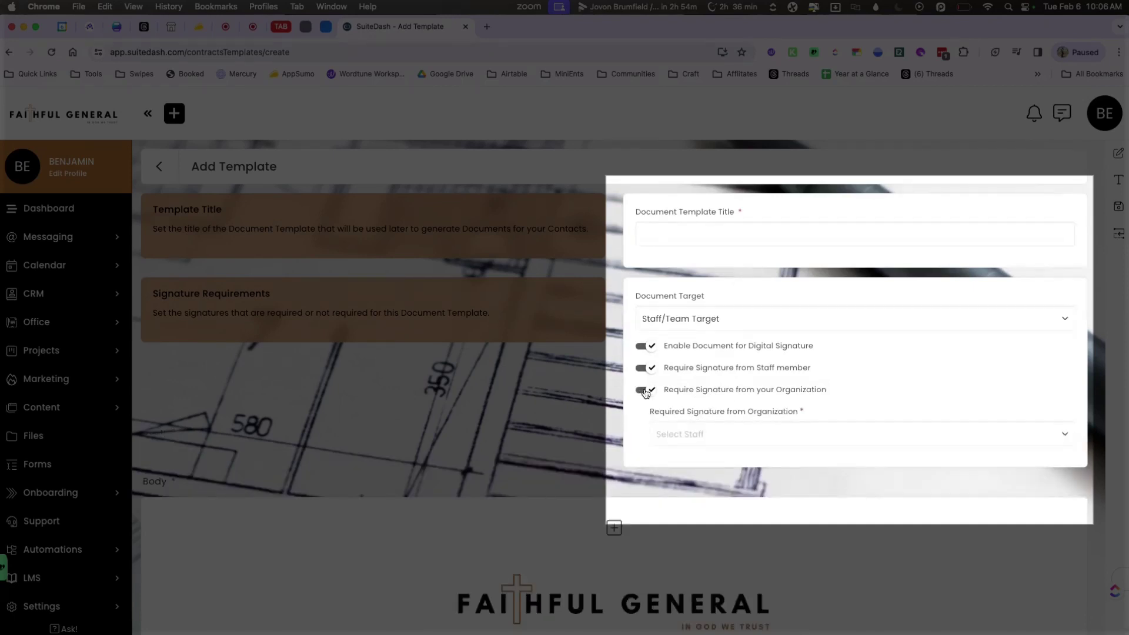
left_click(712, 441)
left_click(694, 477)
Retitle the template to Independent Contractor Agreement.
left_click(734, 232)
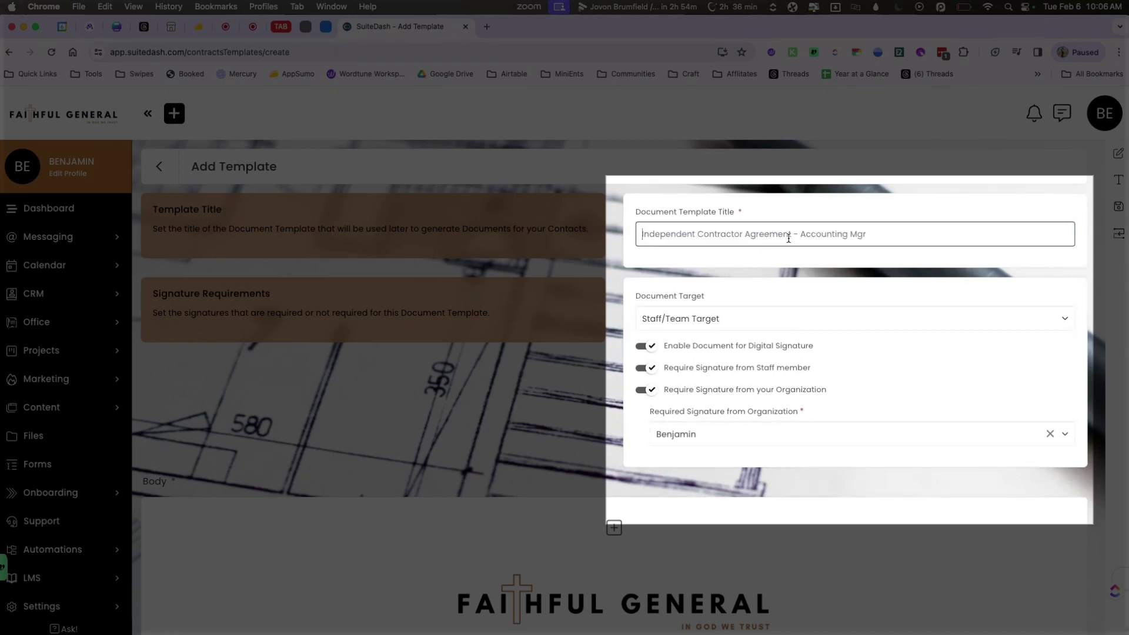
left_click_drag(798, 234, 869, 235)
key("BackSpace")
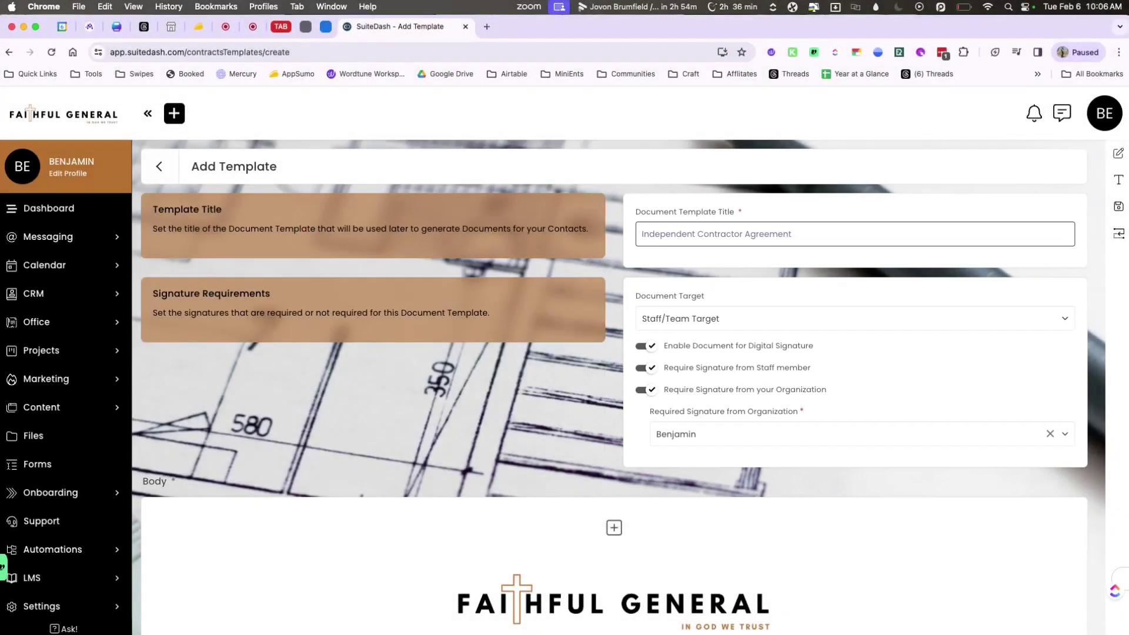
scroll(614, 389, "down", 4)
scroll(926, 265, "down", 20)
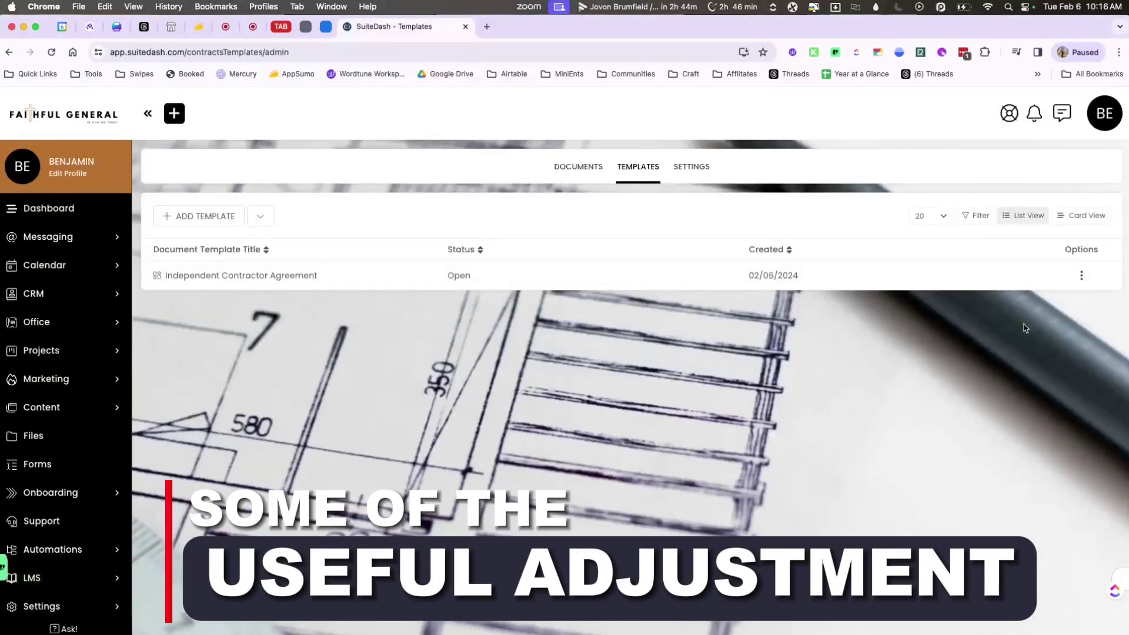
Review the template's staff automations and actions, then close both dialogs unchanged.
left_click(1081, 278)
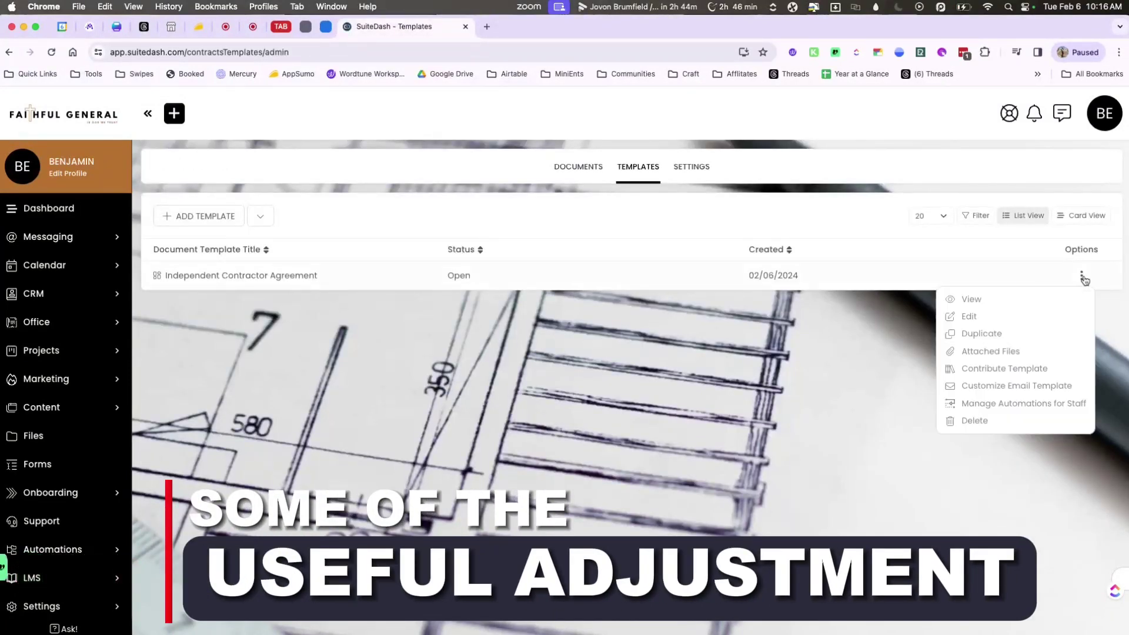
left_click(1000, 404)
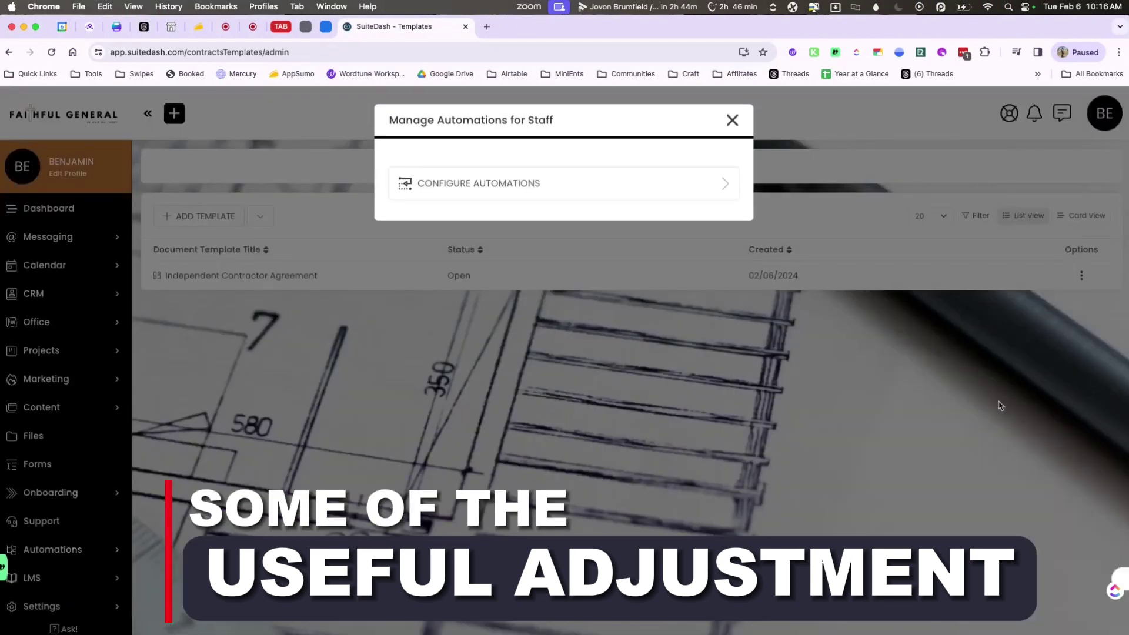
left_click(730, 186)
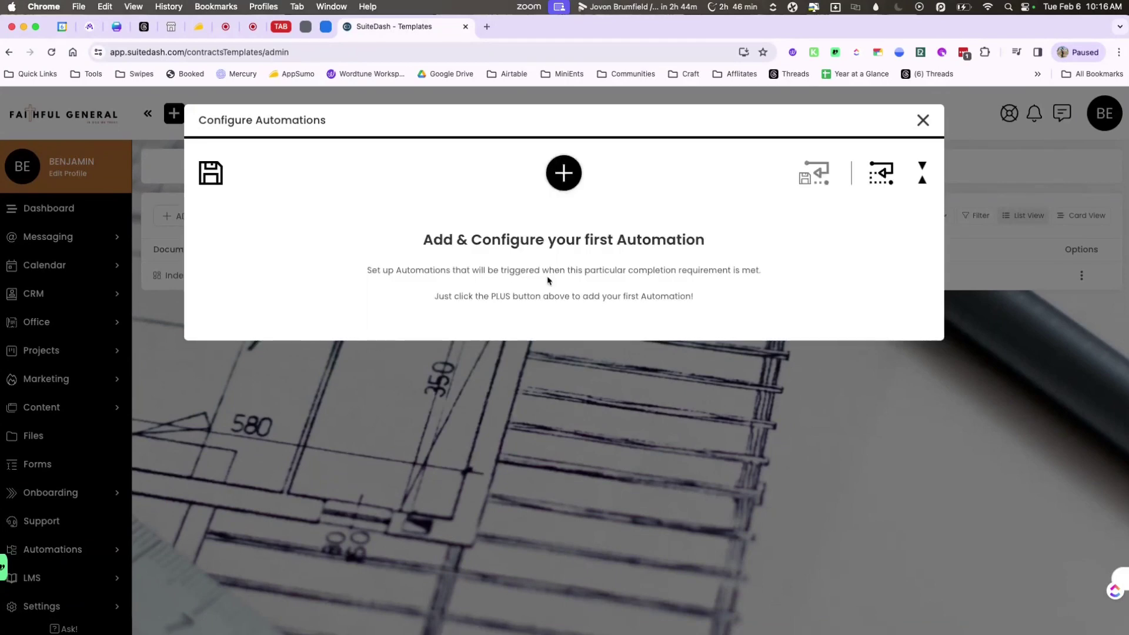
left_click(574, 183)
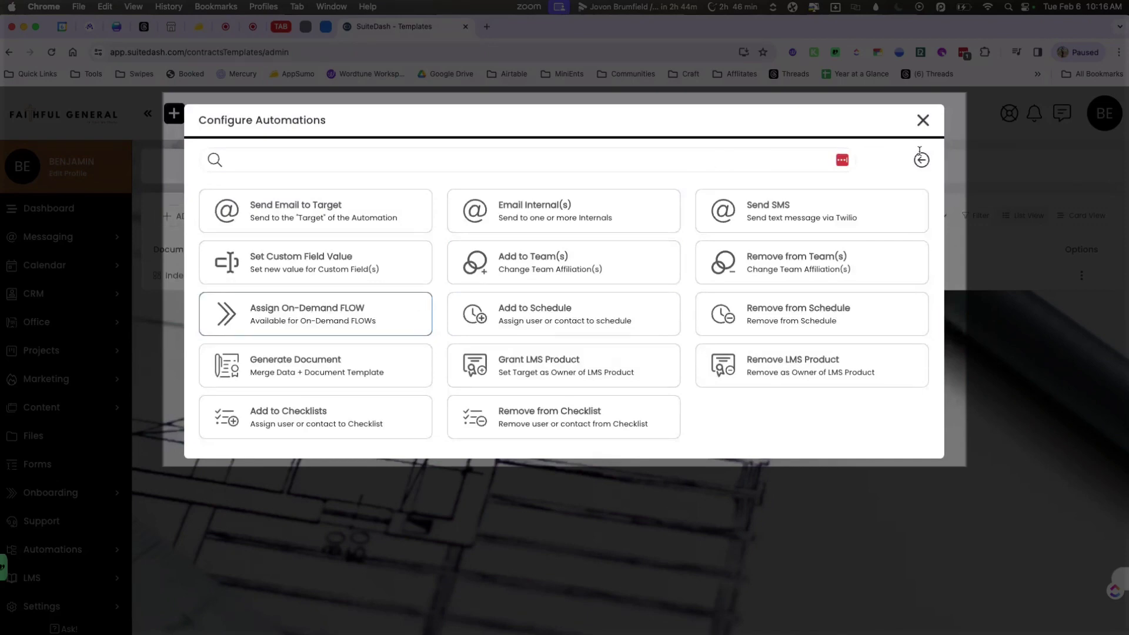
left_click(921, 120)
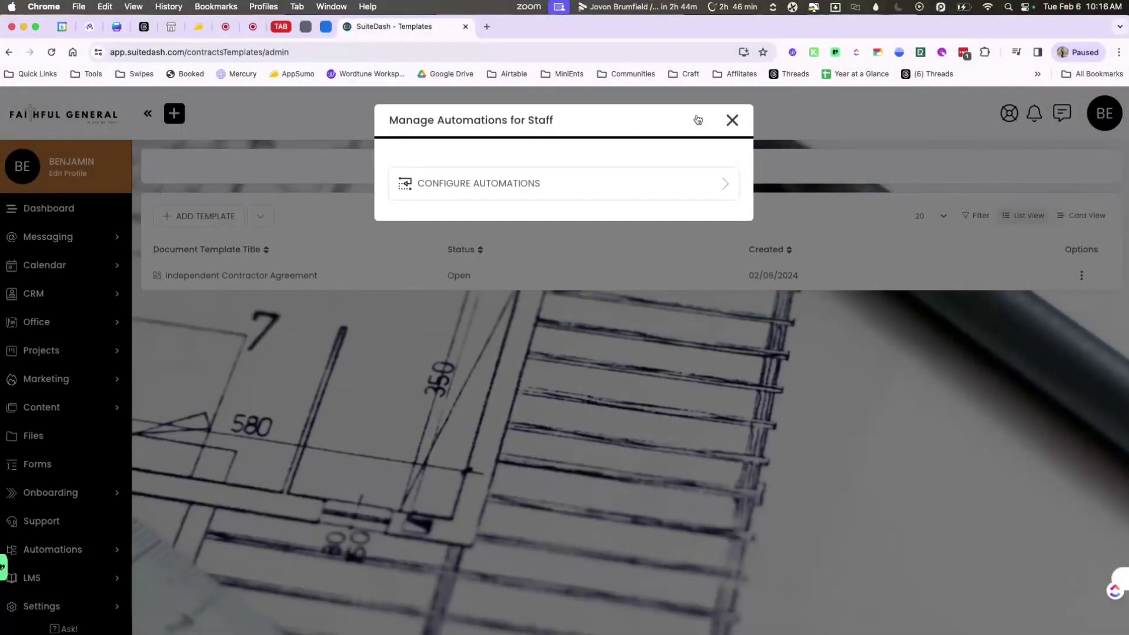
left_click(730, 122)
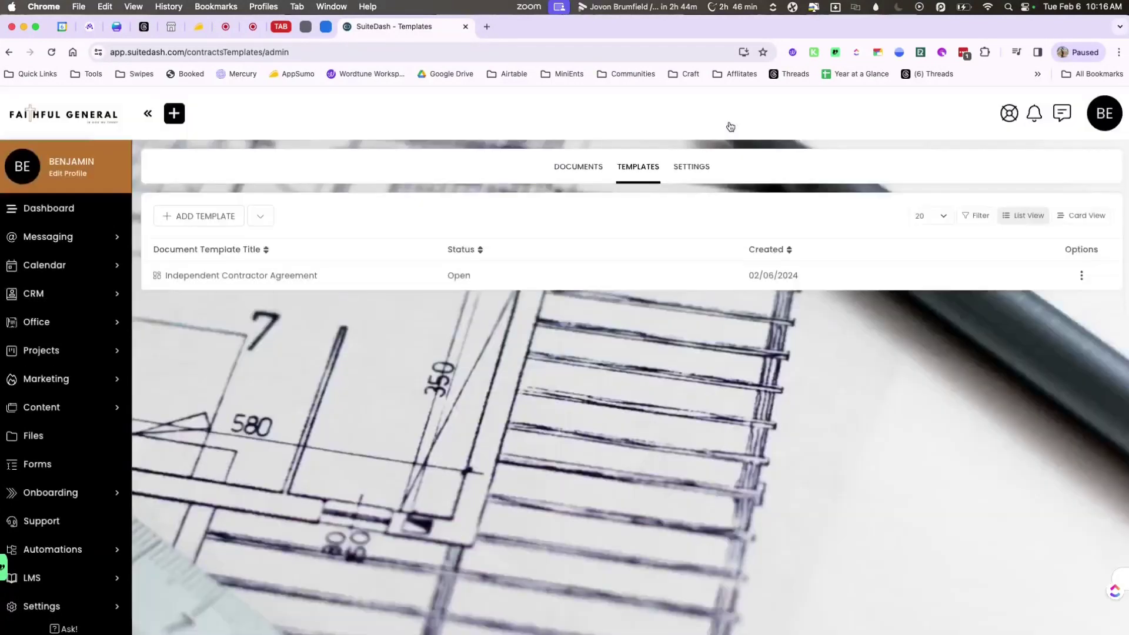
Start a new document and paste the title Independent Contractor Agreement.
left_click(584, 169)
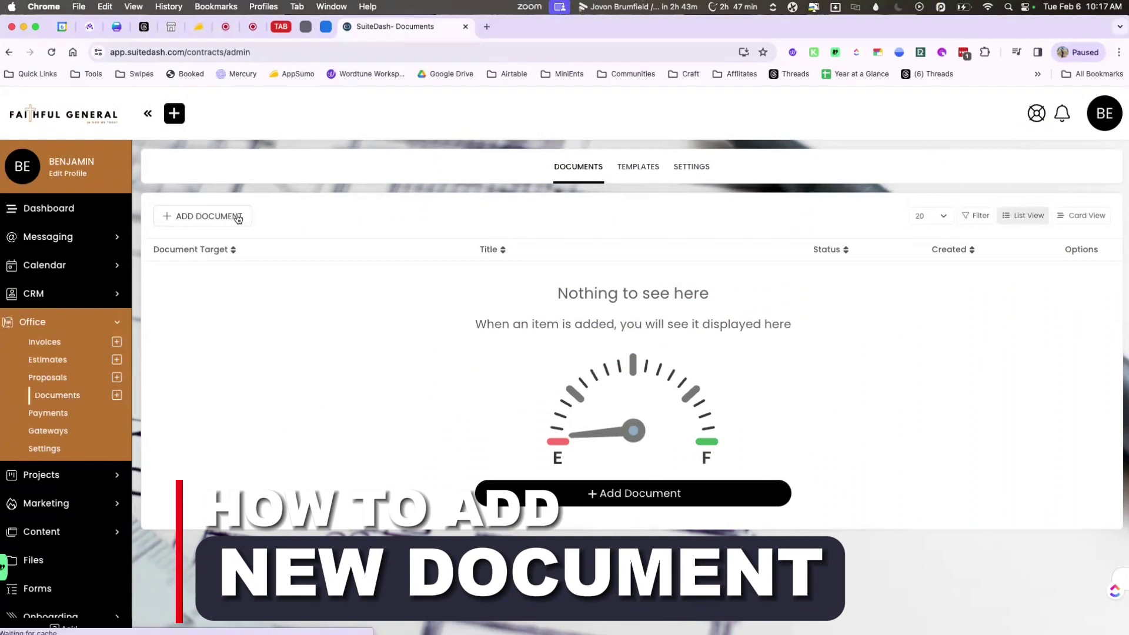
left_click(238, 219)
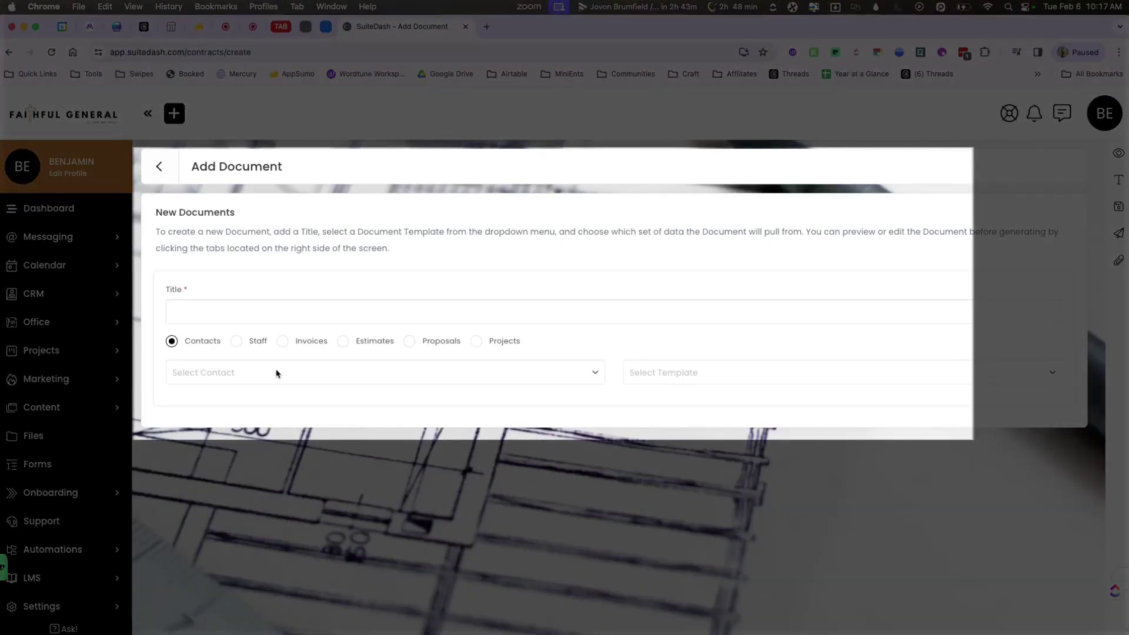
left_click(297, 303)
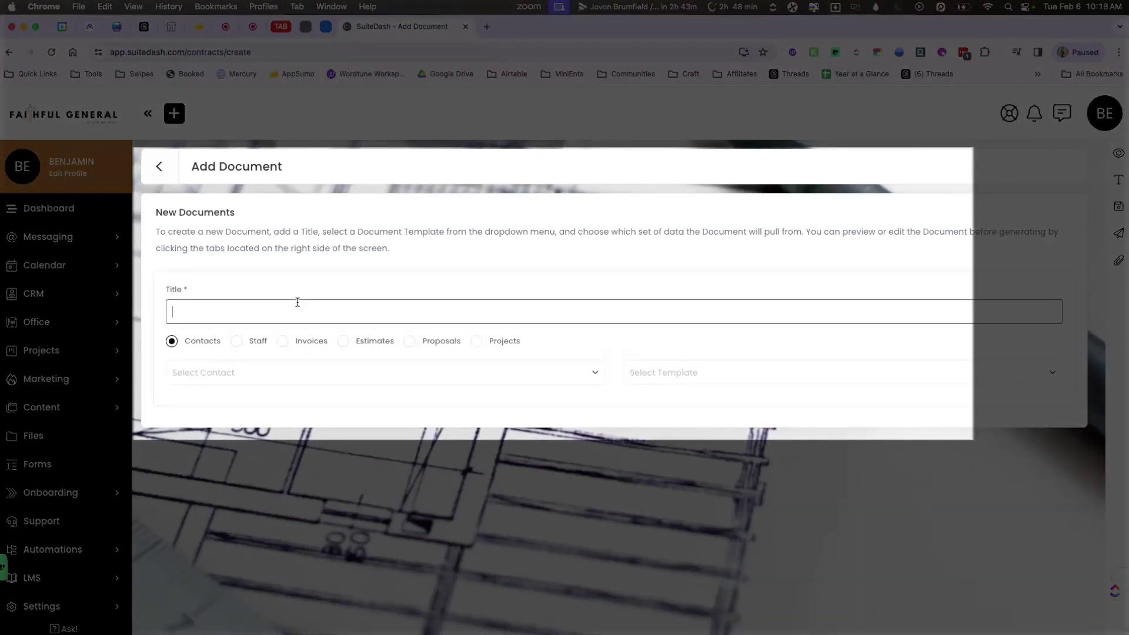
type("Independent Contractor Agreement")
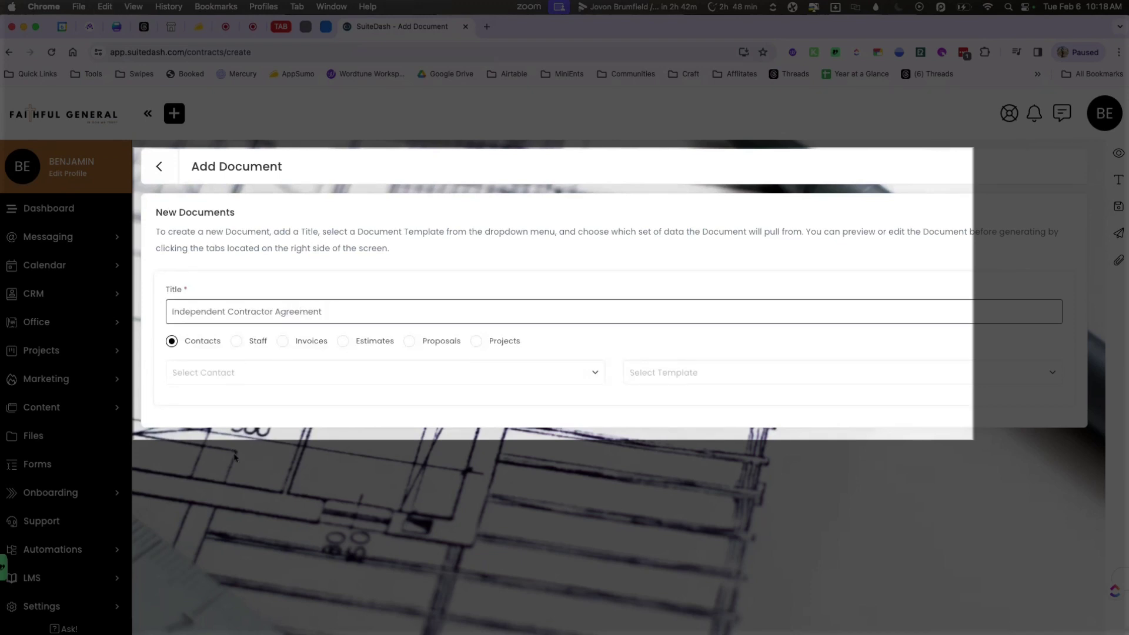
Base it on Staff, pick the contractor staff member, and choose the Independent Contractor Agreement template.
left_click(236, 343)
left_click(222, 376)
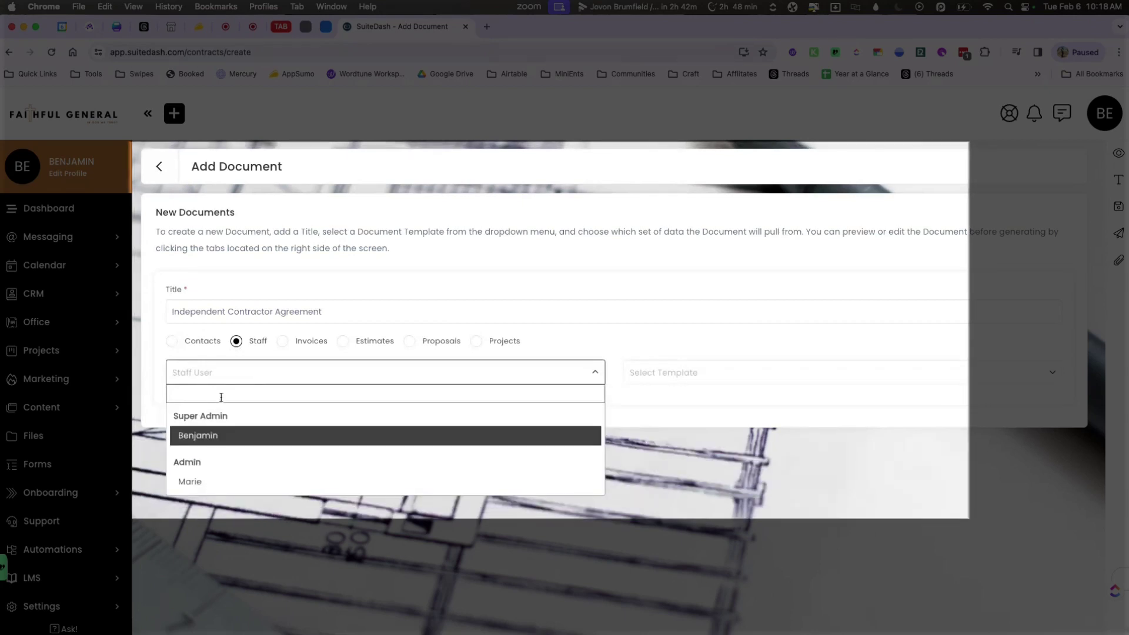
left_click(219, 481)
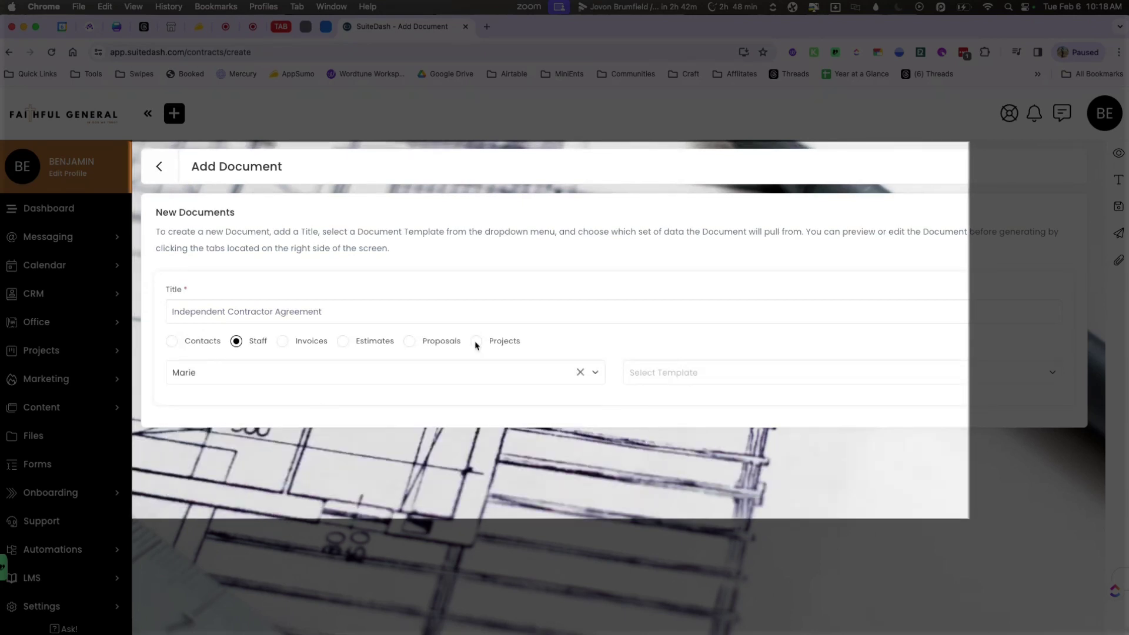
left_click(661, 376)
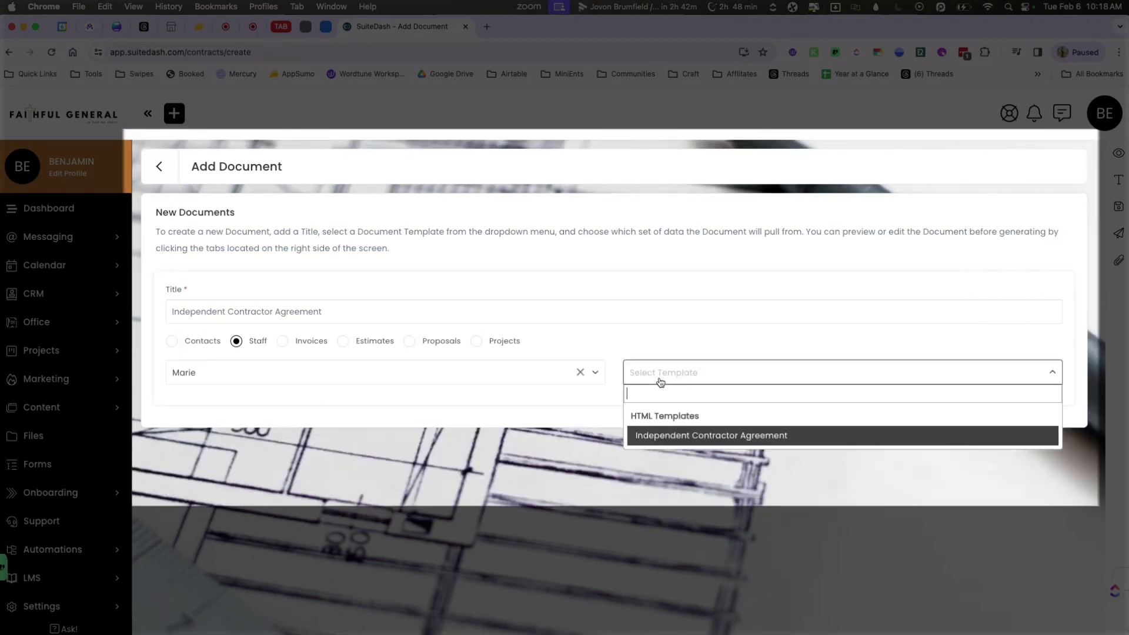
left_click(685, 438)
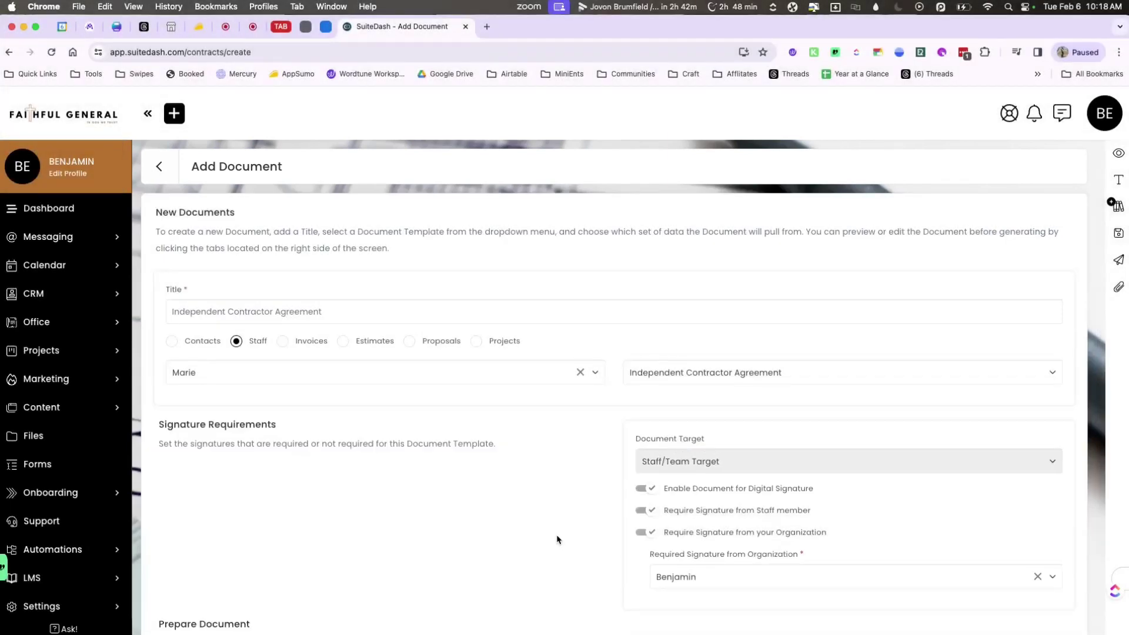
Edit the text block so the Compensation fixed fee reads $10.00, and save.
scroll(558, 539, "down", 4)
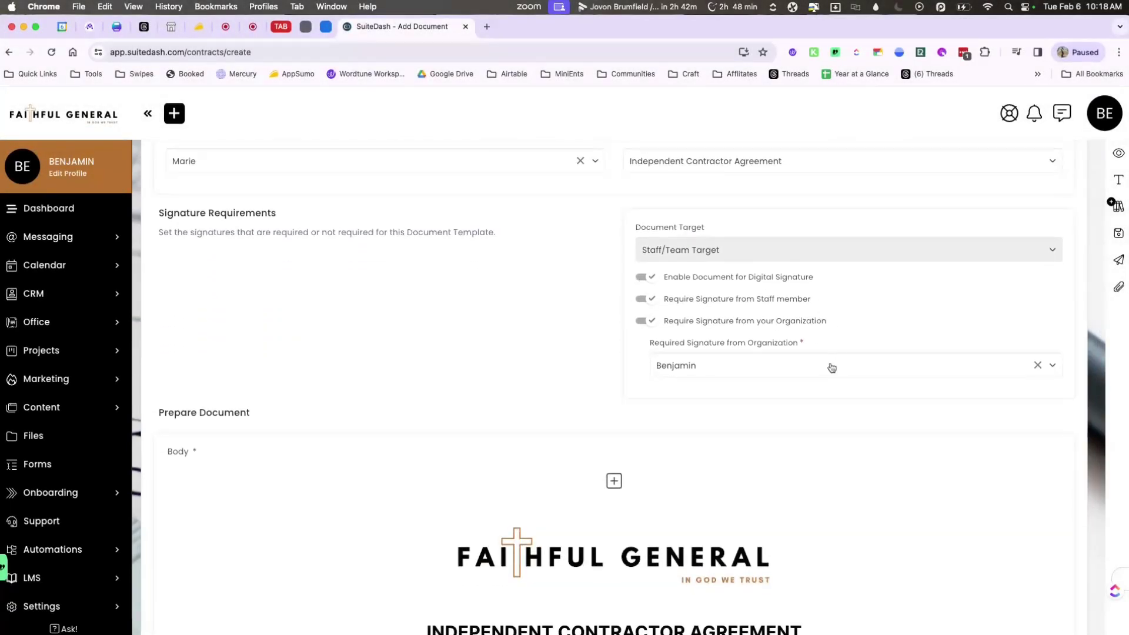
scroll(593, 396, "down", 8)
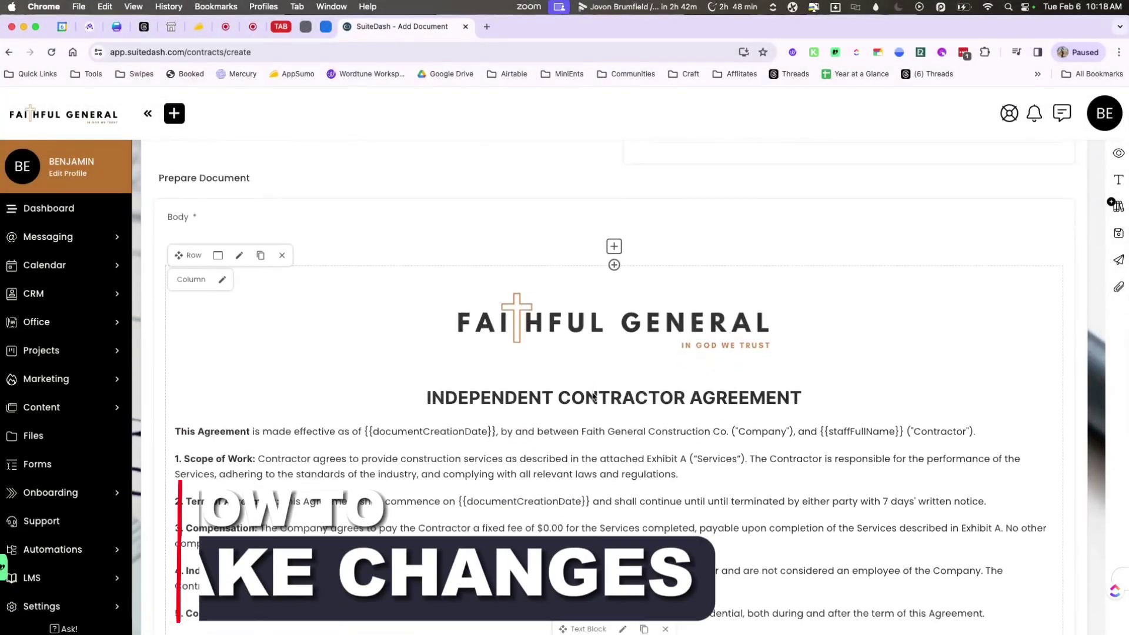
scroll(592, 396, "down", 1)
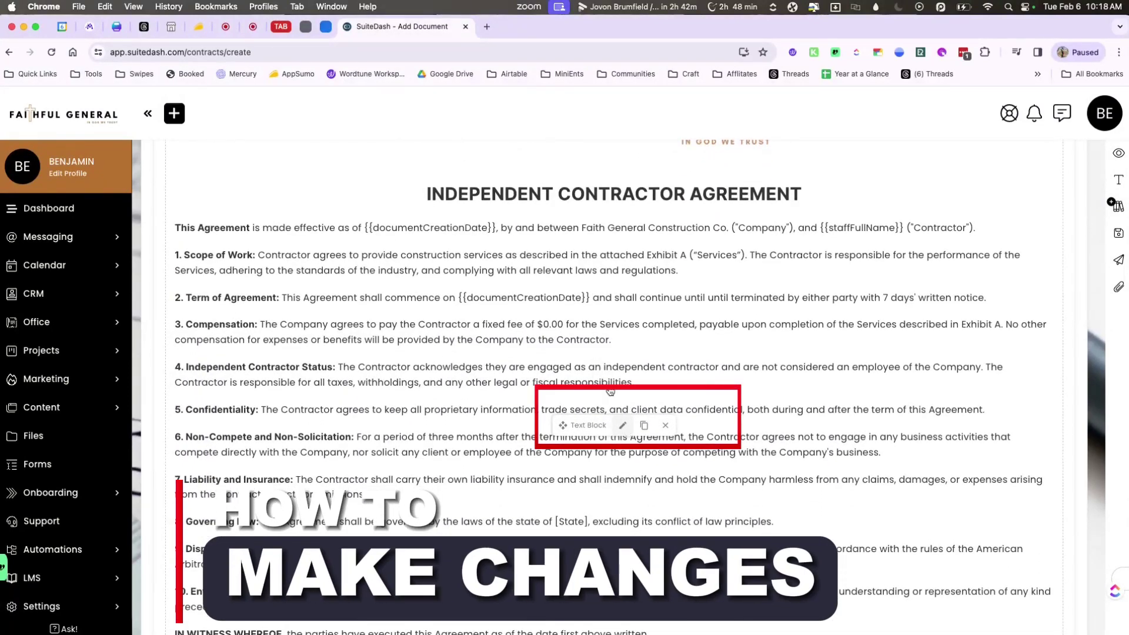
left_click(622, 425)
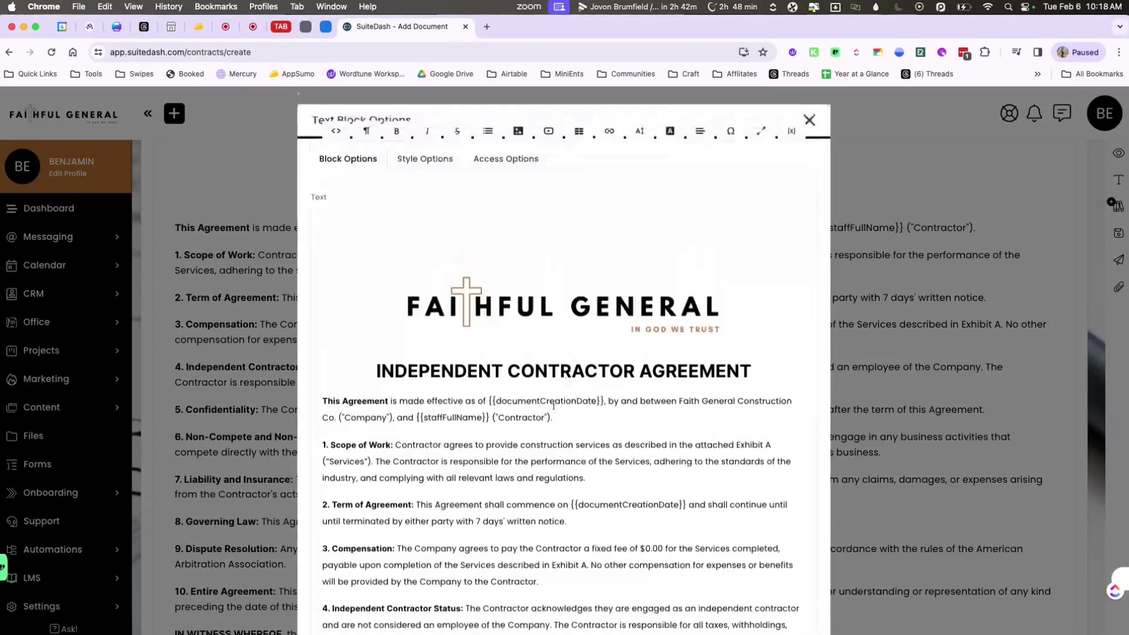
scroll(588, 405, "down", 3)
left_click(642, 442)
type("1")
scroll(563, 383, "down", 10)
left_click(325, 617)
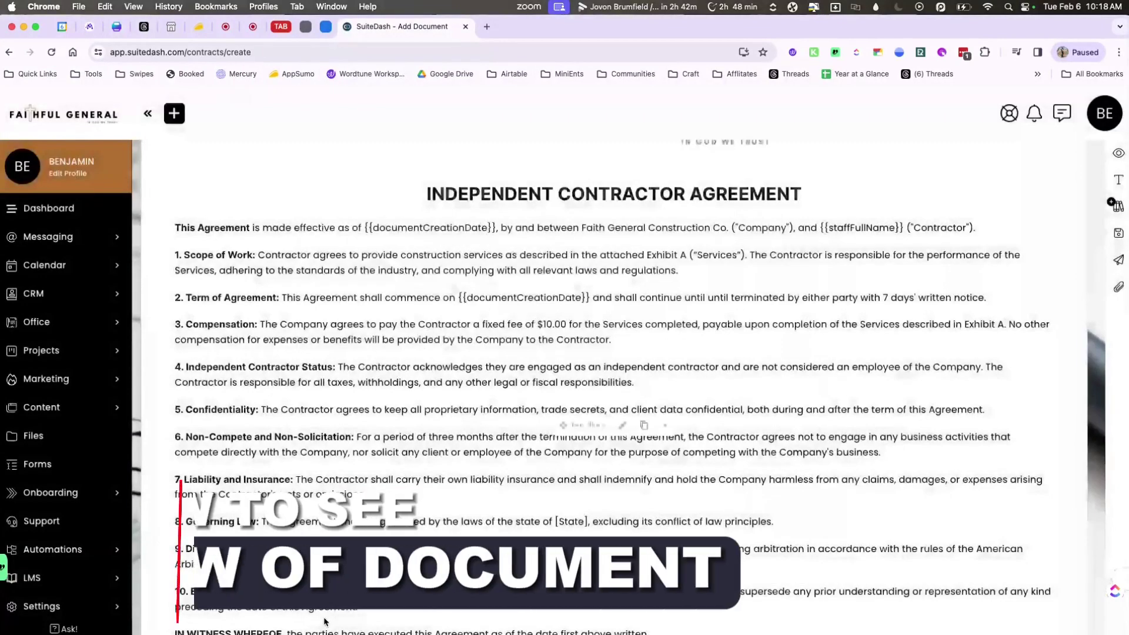
Preview the agreement with real dates and names filled in, then bring up the document generation settings.
left_click(1119, 153)
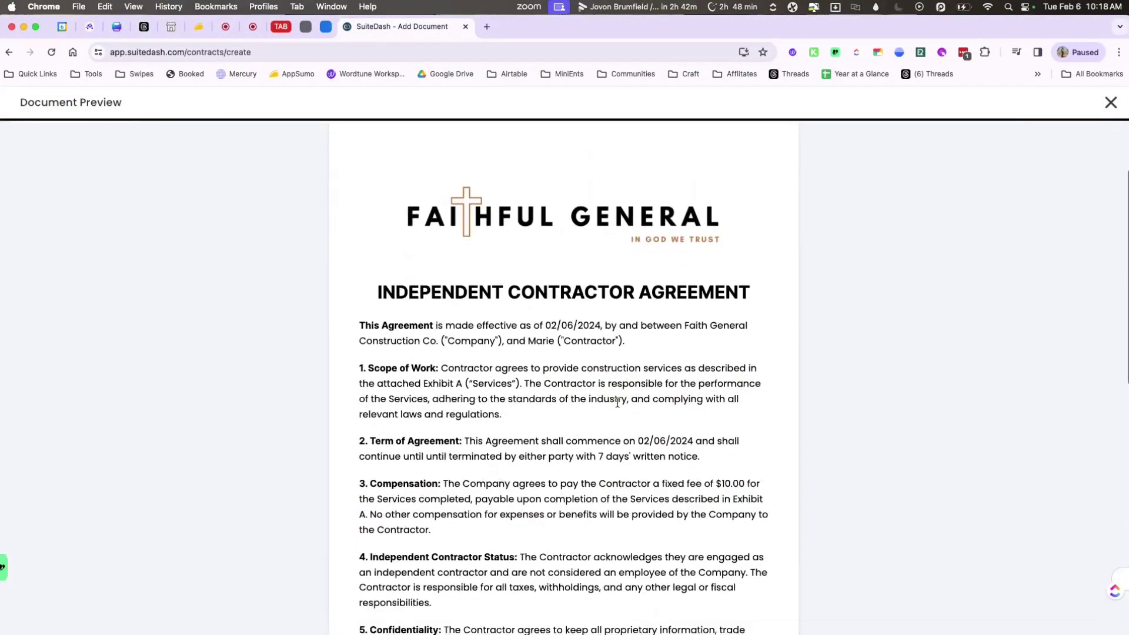
scroll(618, 403, "down", 2)
scroll(618, 403, "down", 1)
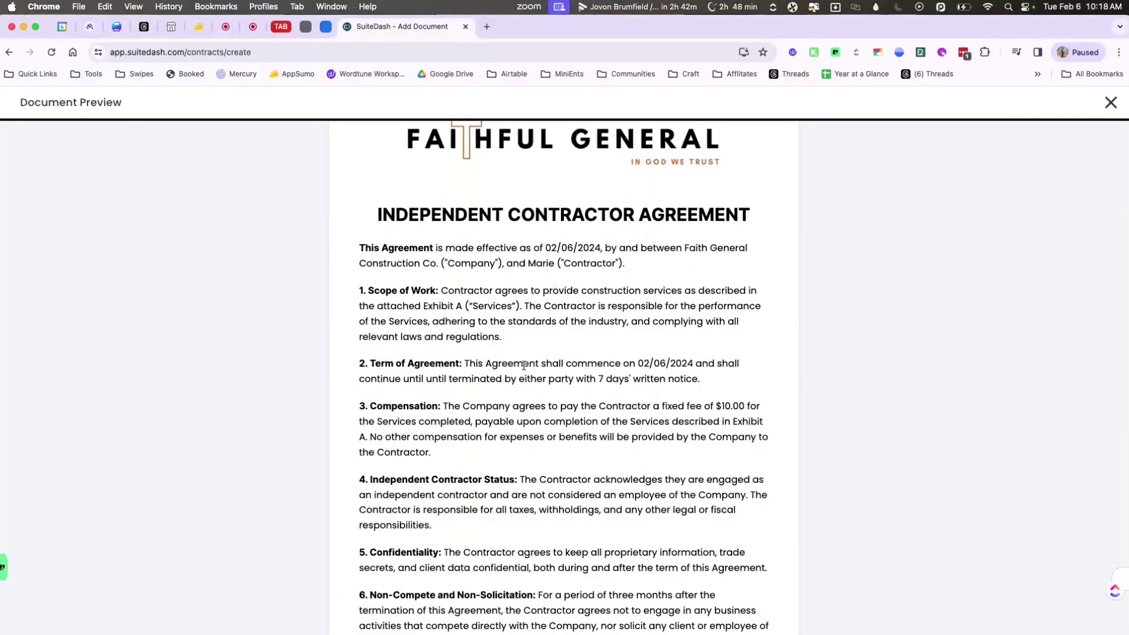
scroll(524, 366, "down", 3)
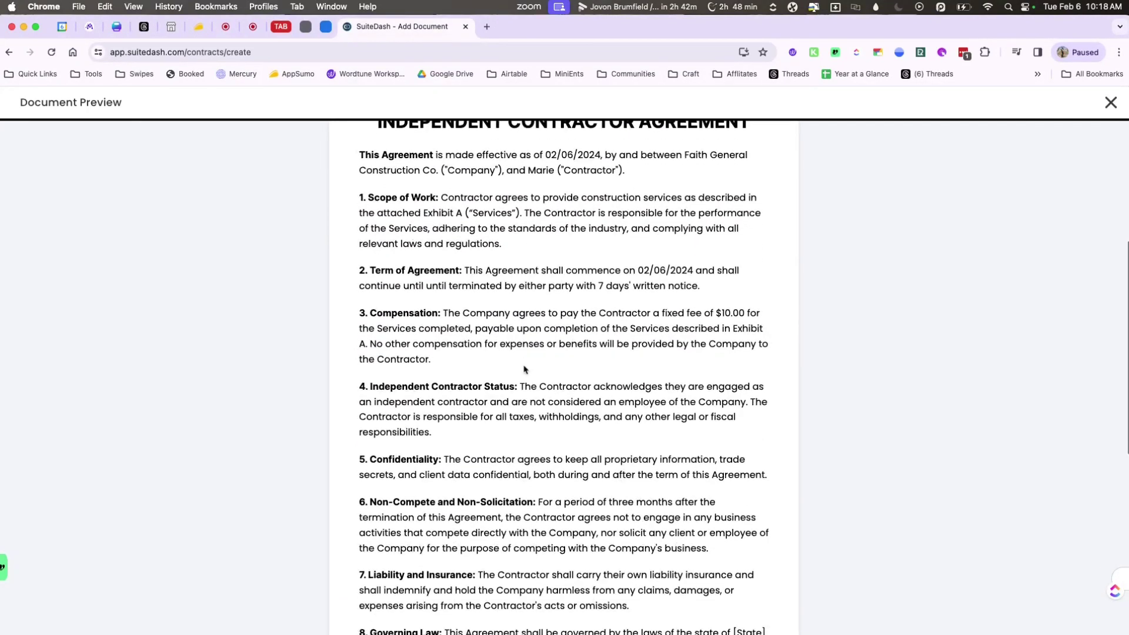
scroll(526, 370, "down", 2)
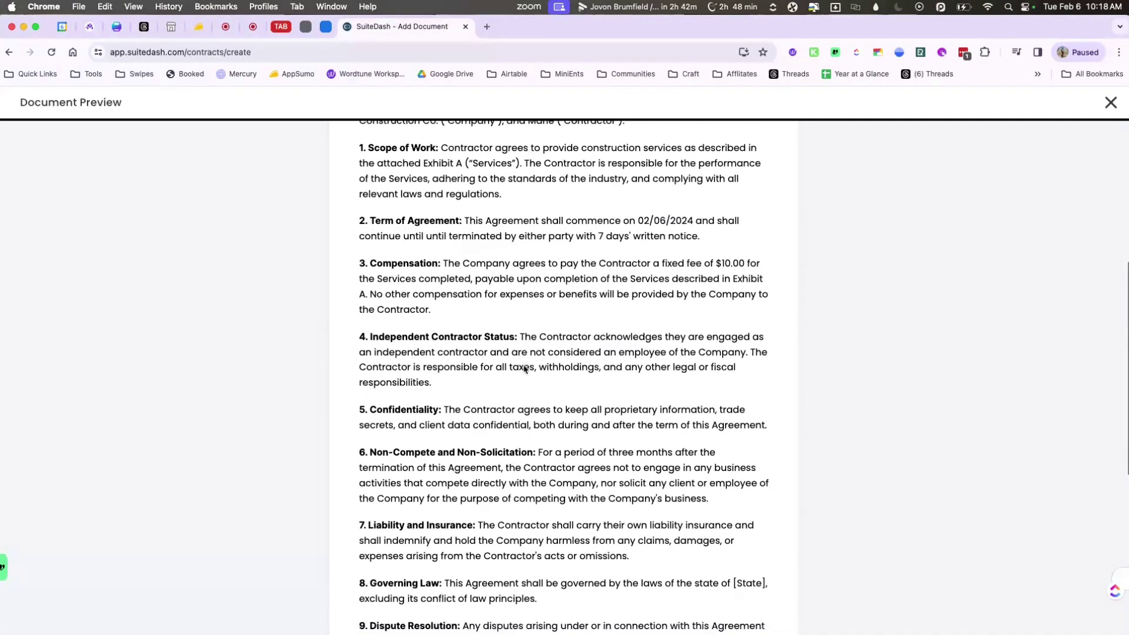
scroll(525, 369, "down", 1)
left_click(1111, 103)
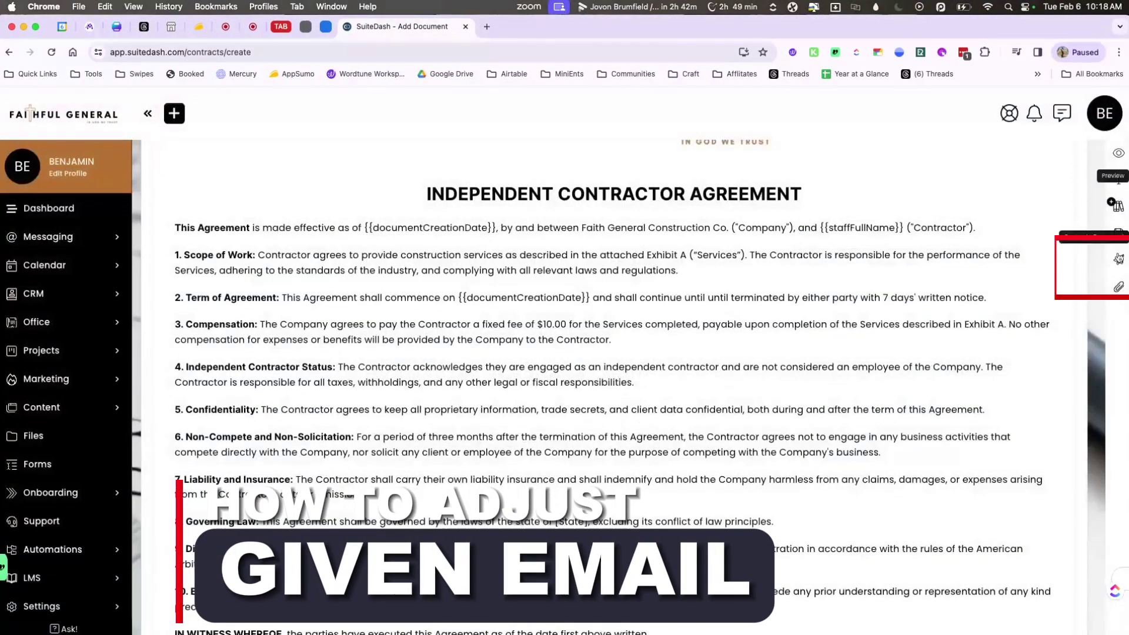
left_click(1119, 258)
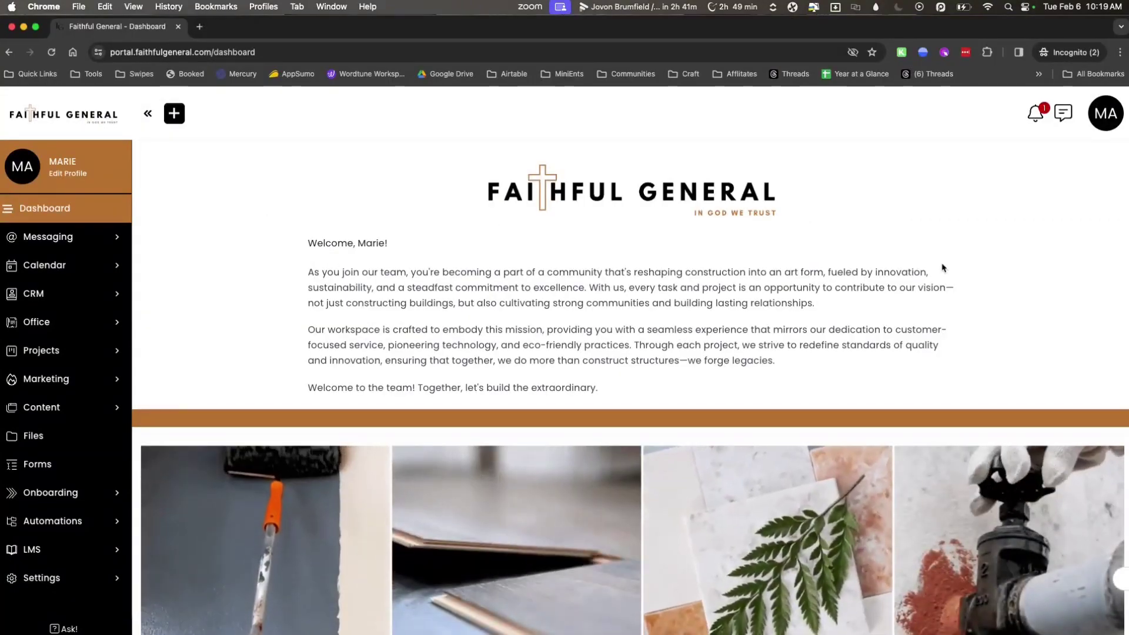
Open the assigned agreement from the contractor's notifications and save the contractor's full name as Printed Name.
left_click(1035, 120)
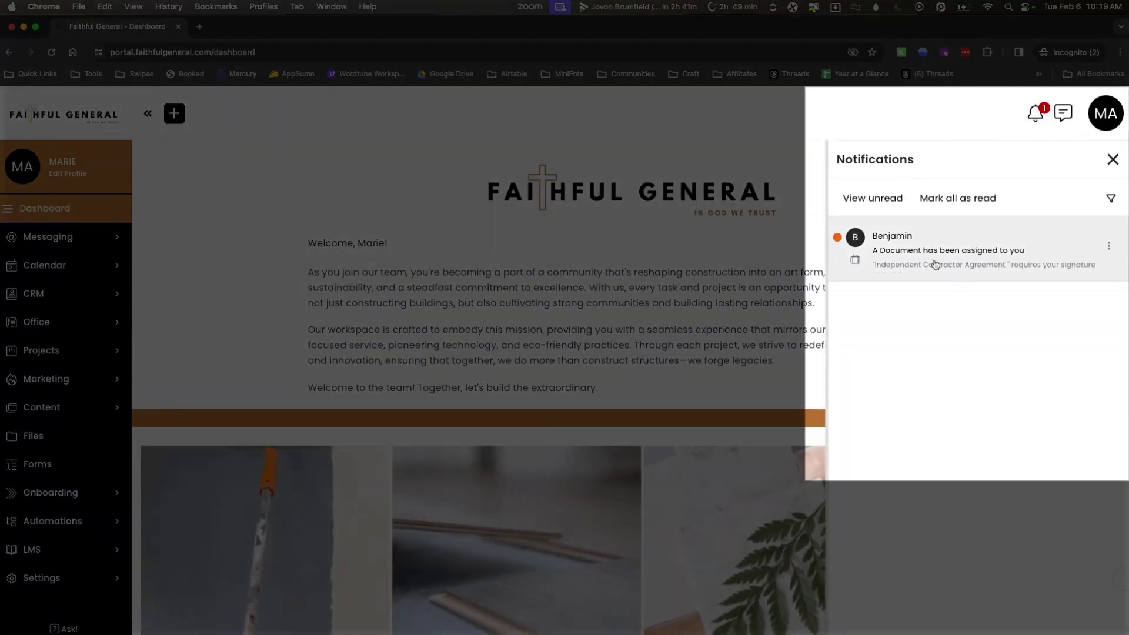
left_click(935, 264)
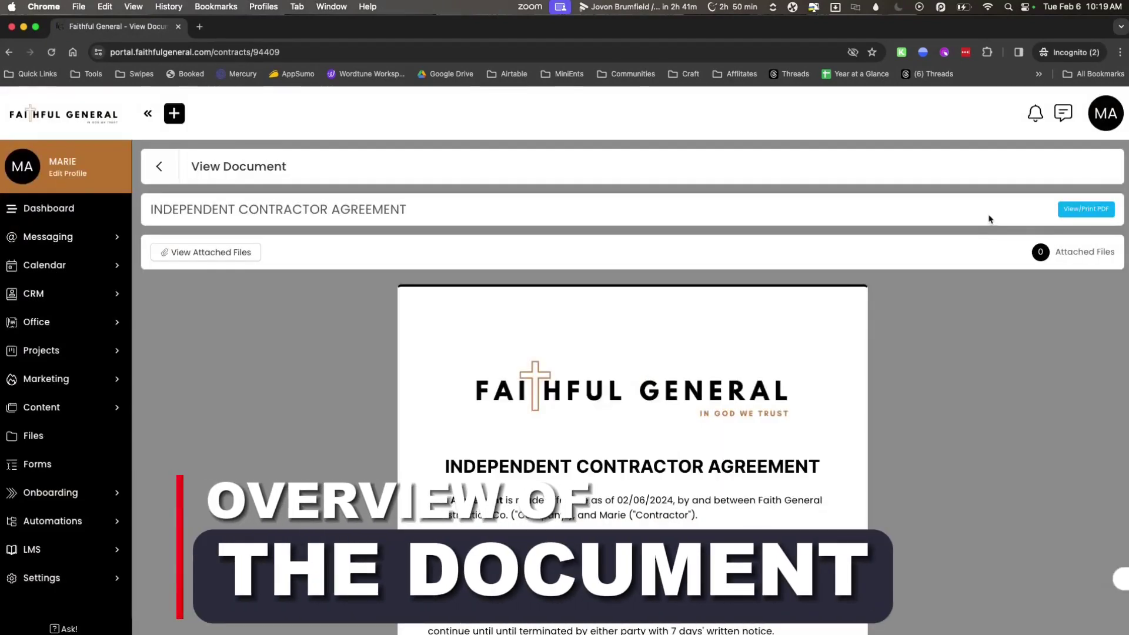
scroll(811, 454, "down", 5)
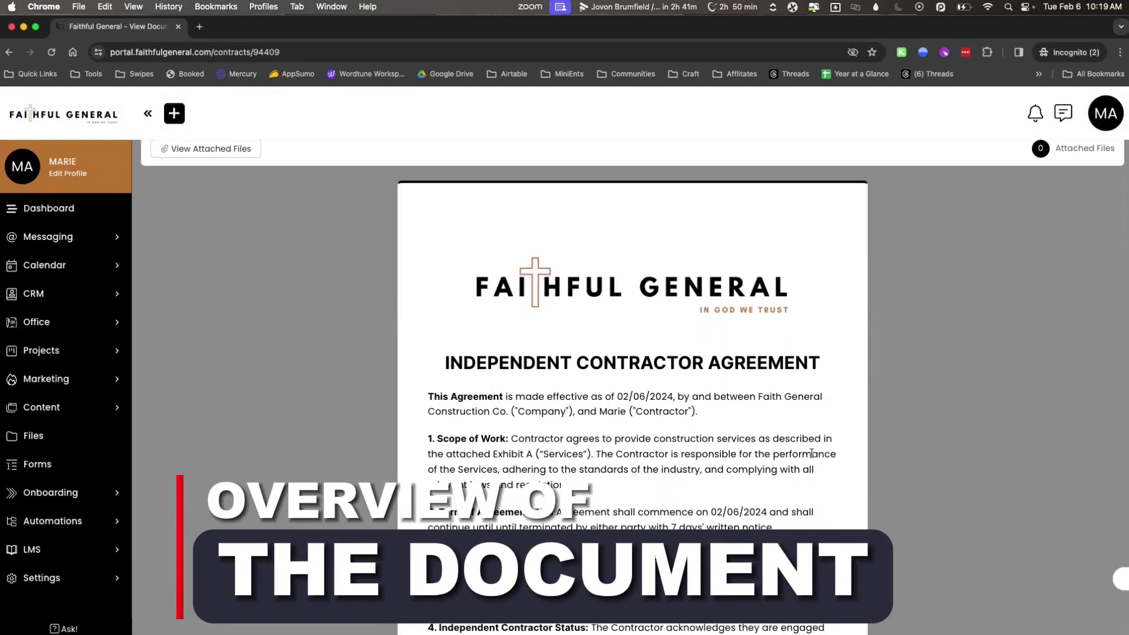
scroll(812, 455, "down", 10)
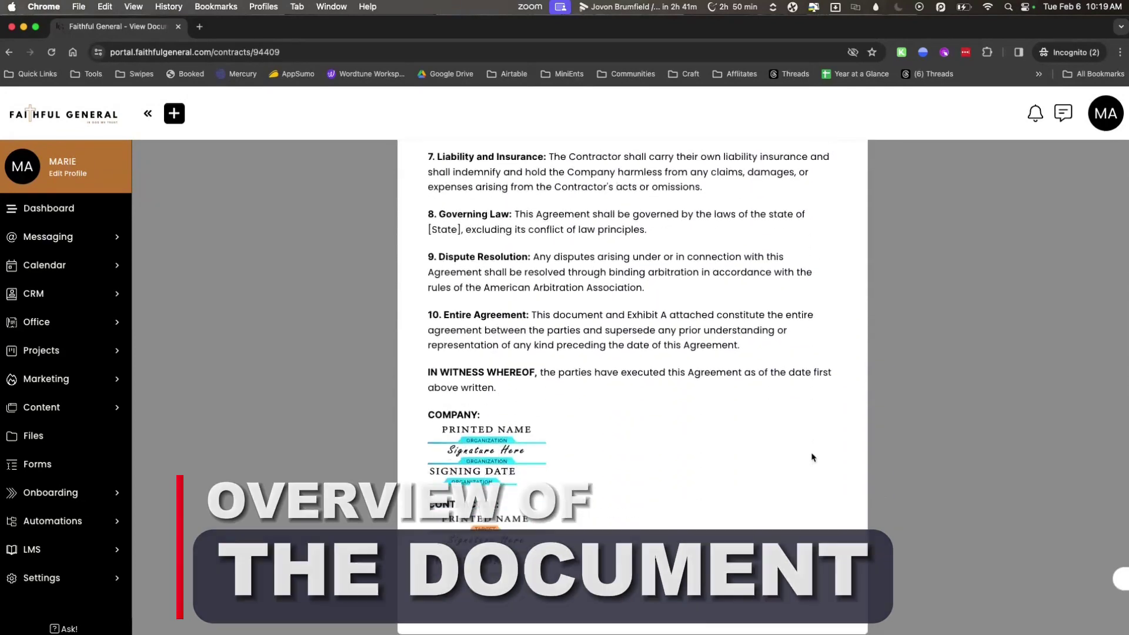
left_click(506, 489)
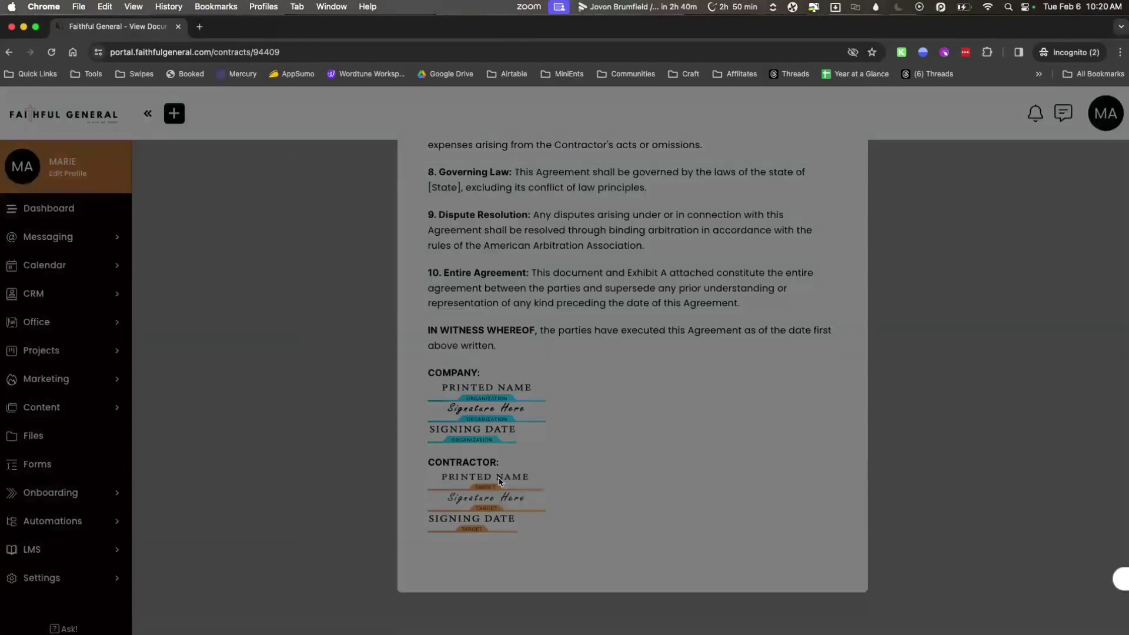
left_click(491, 150)
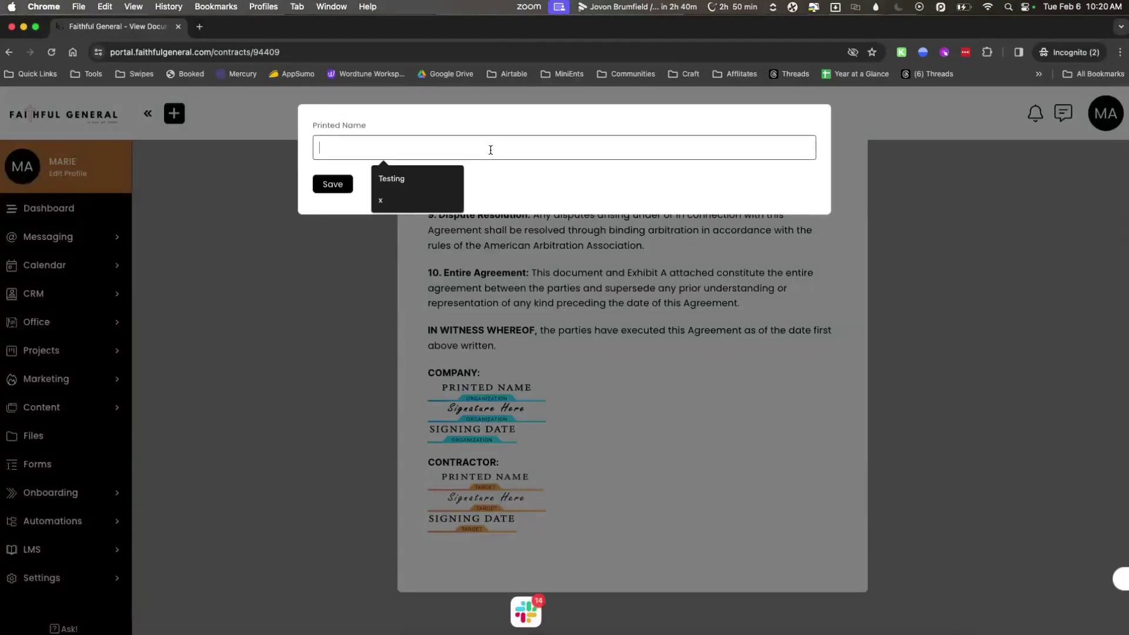
left_click(344, 186)
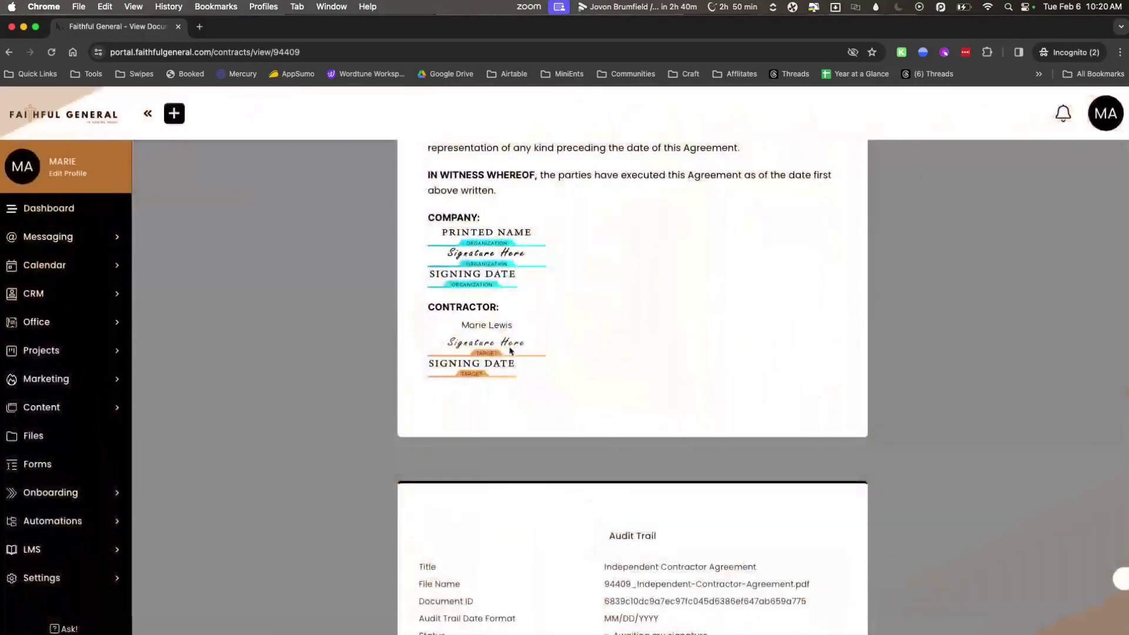
Add the contractor's typed signature in the Signature Here field.
left_click(497, 356)
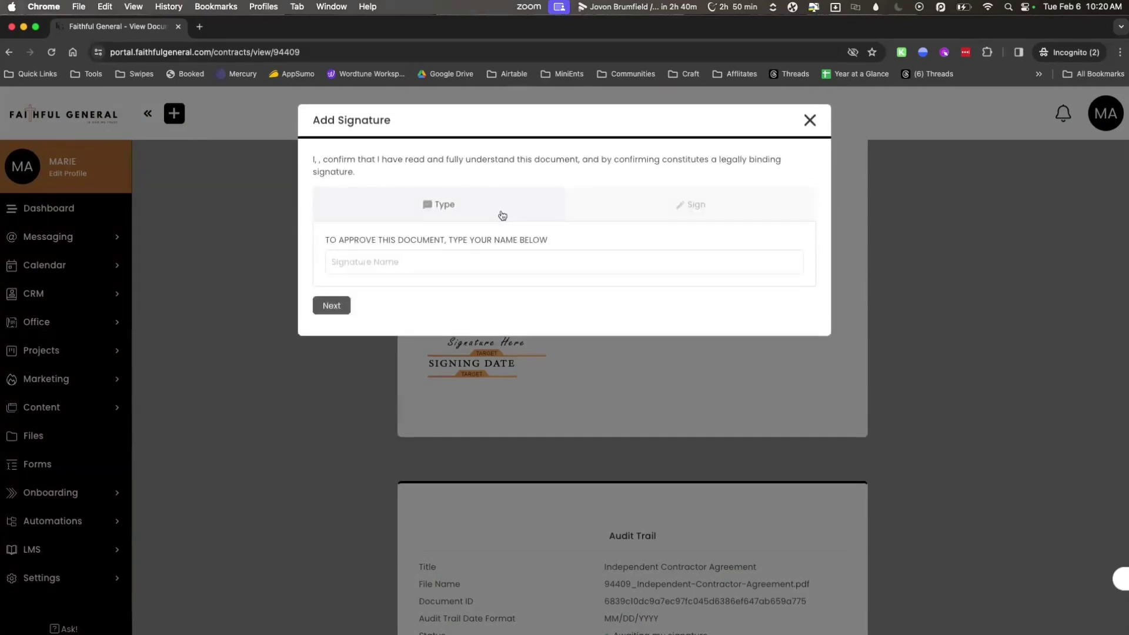
type("Marie")
key("Return")
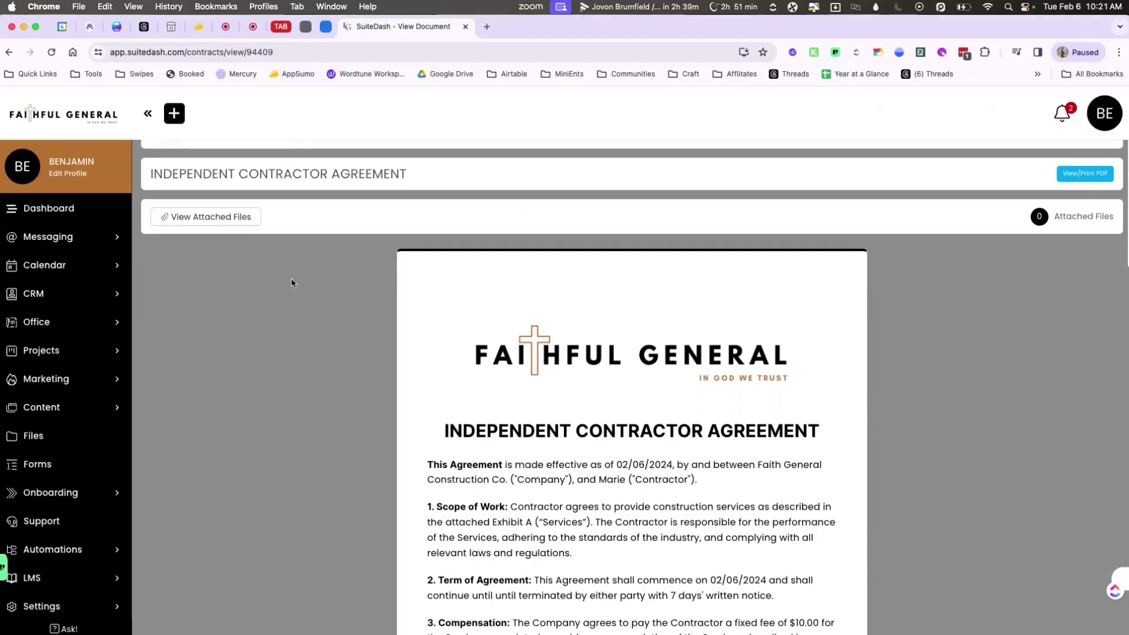
Enter and save the company representative's name as the Company Printed Name, correcting a mistyped entry.
scroll(293, 283, "down", 10)
scroll(292, 283, "down", 4)
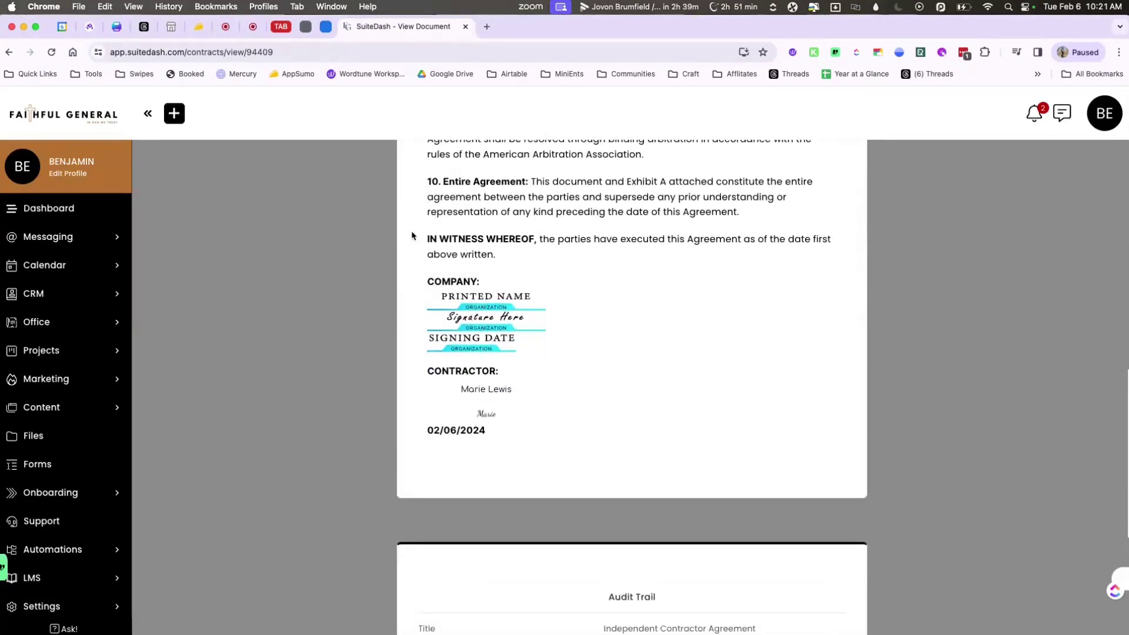
left_click(491, 302)
left_click(478, 144)
type("Marie")
key("BackSpace")
key("BackSpace")
key("BackSpace")
key("BackSpace")
key("BackSpace")
type("Bena")
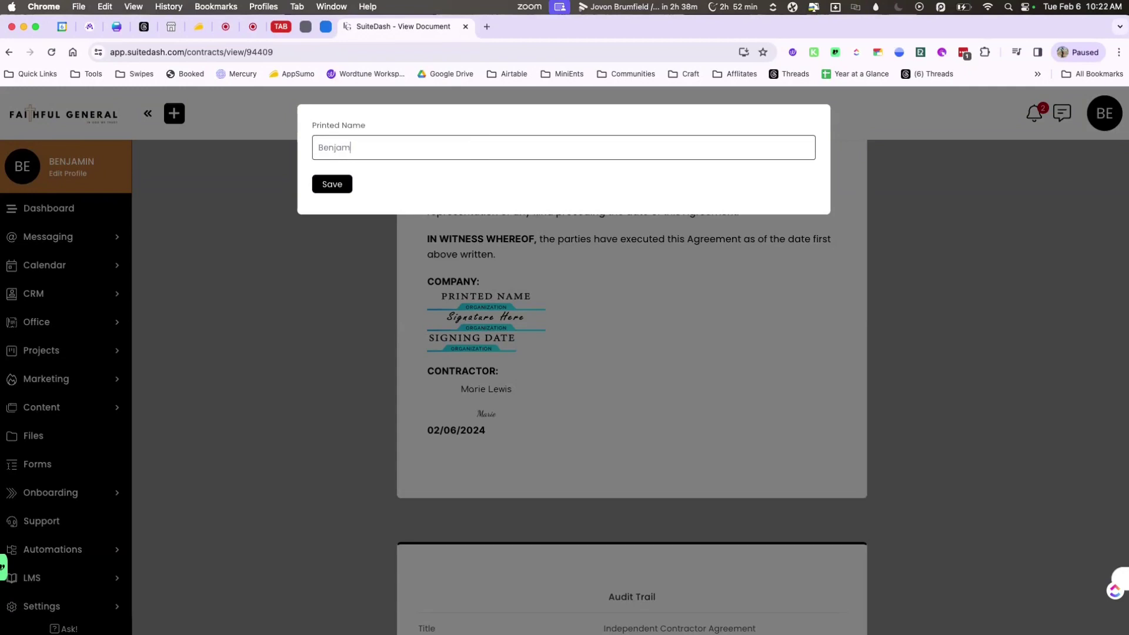
left_click(333, 185)
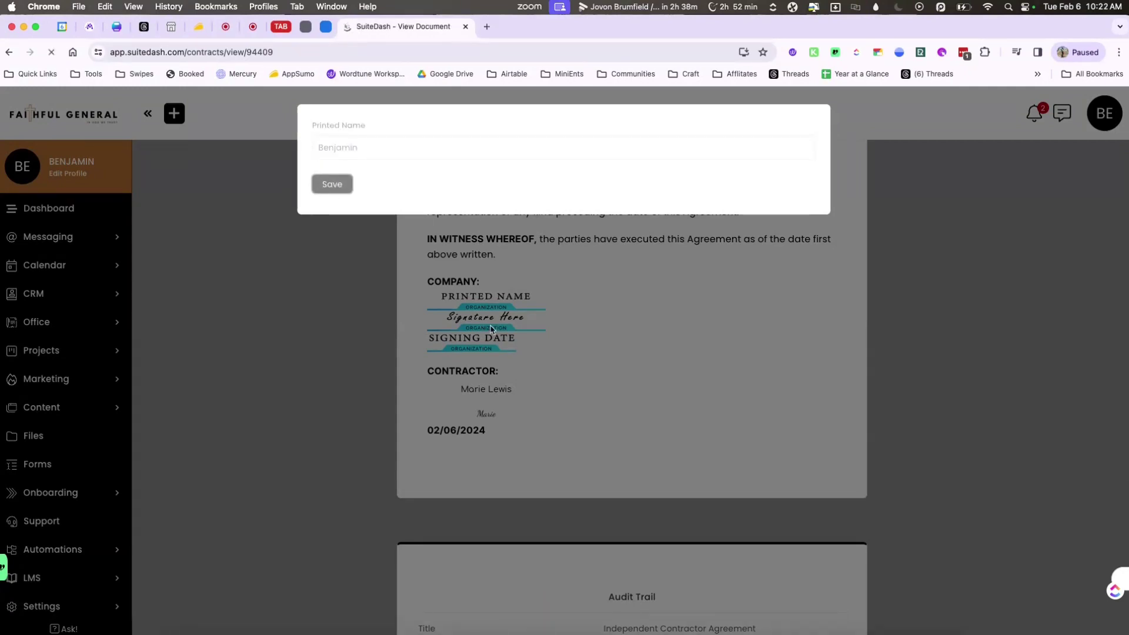
Type the representative's name as the company signature and confirm it, dated 02/06/2024.
type("Benajmin")
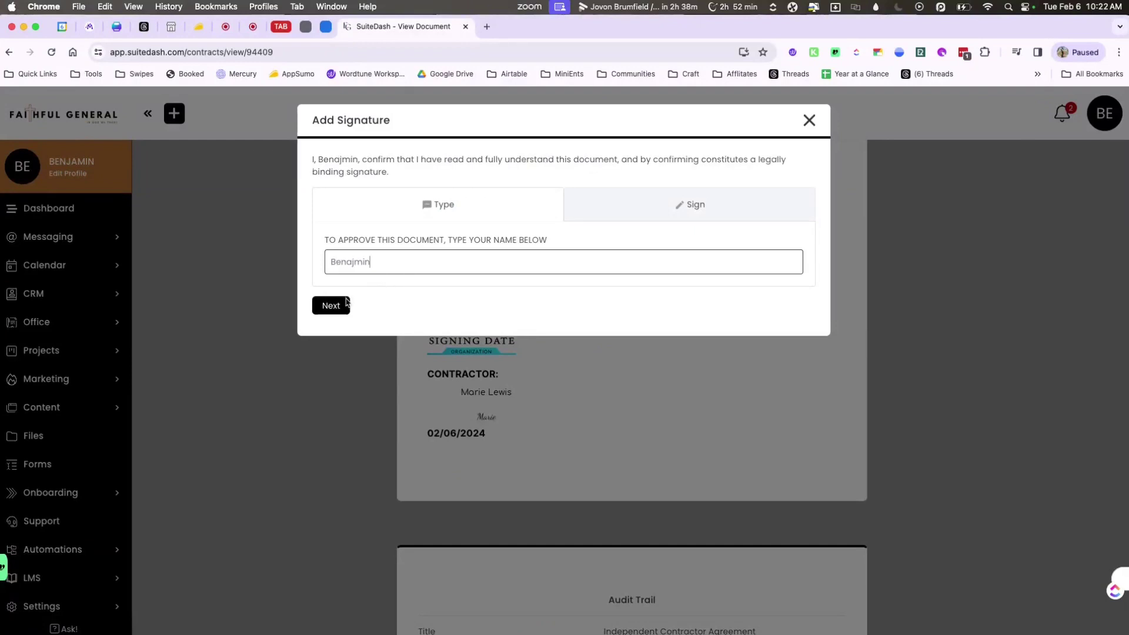
left_click(346, 301)
left_click(360, 377)
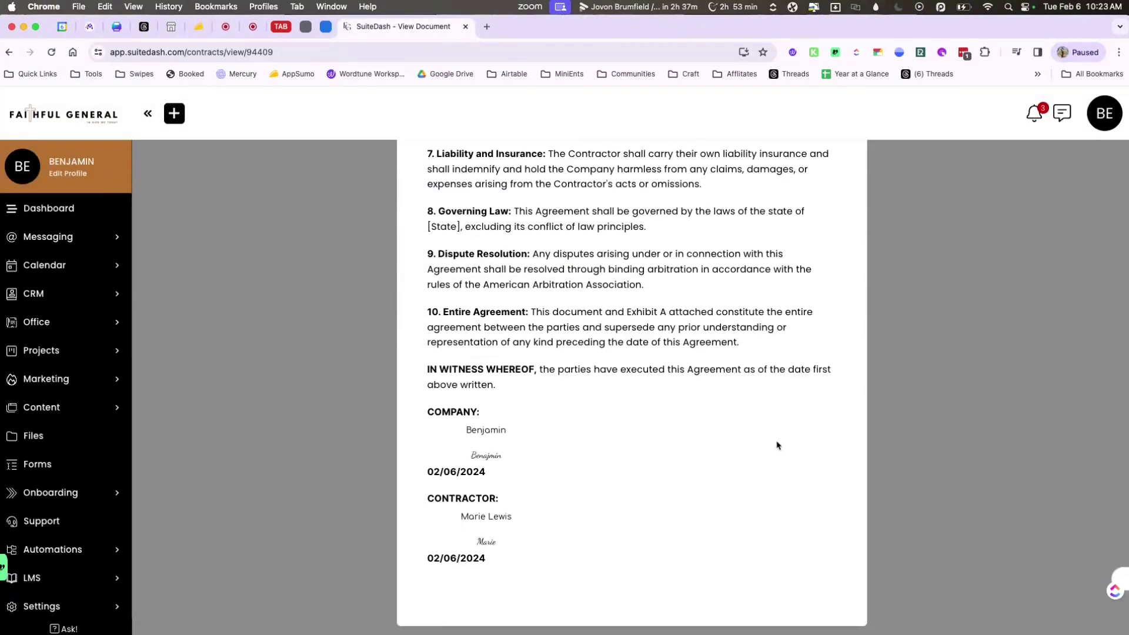
scroll(777, 445, "down", 5)
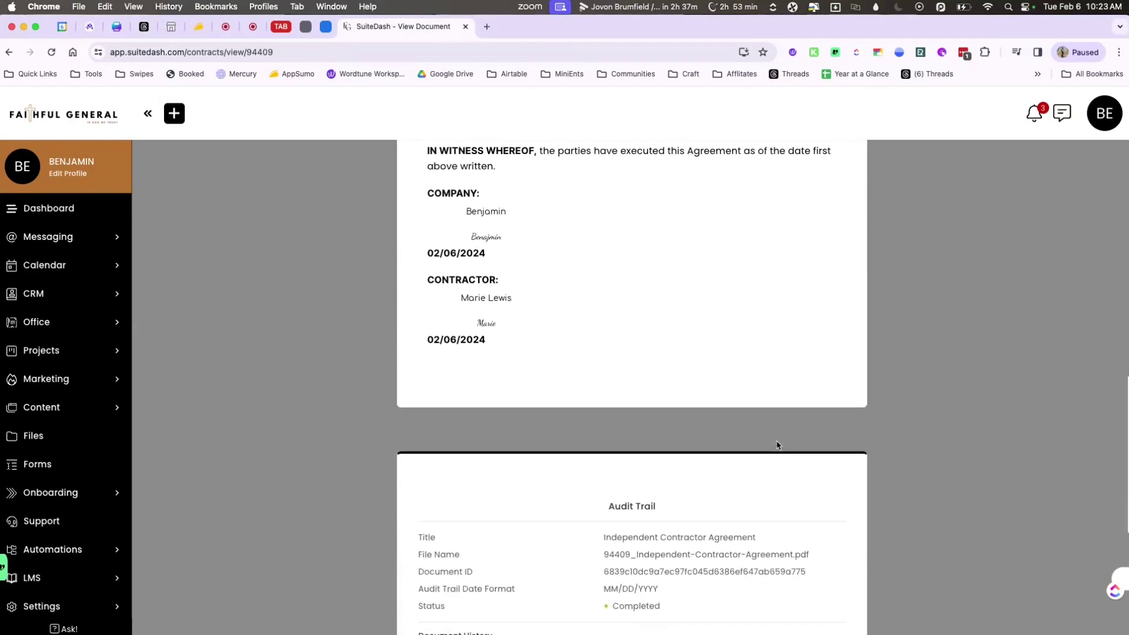
scroll(777, 445, "down", 2)
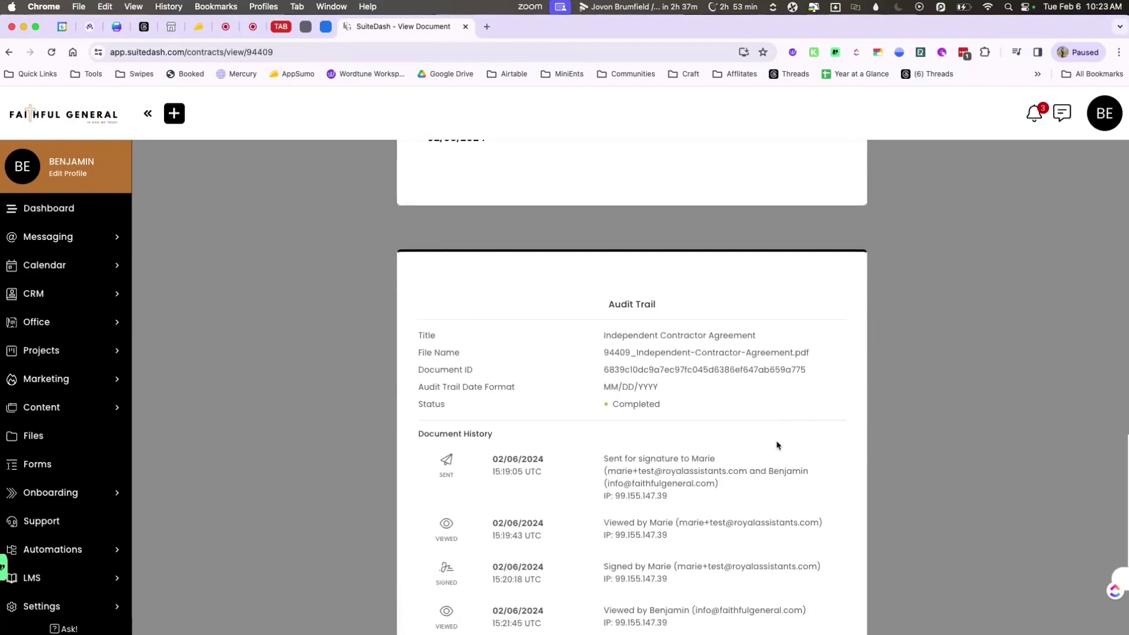
scroll(777, 445, "down", 2)
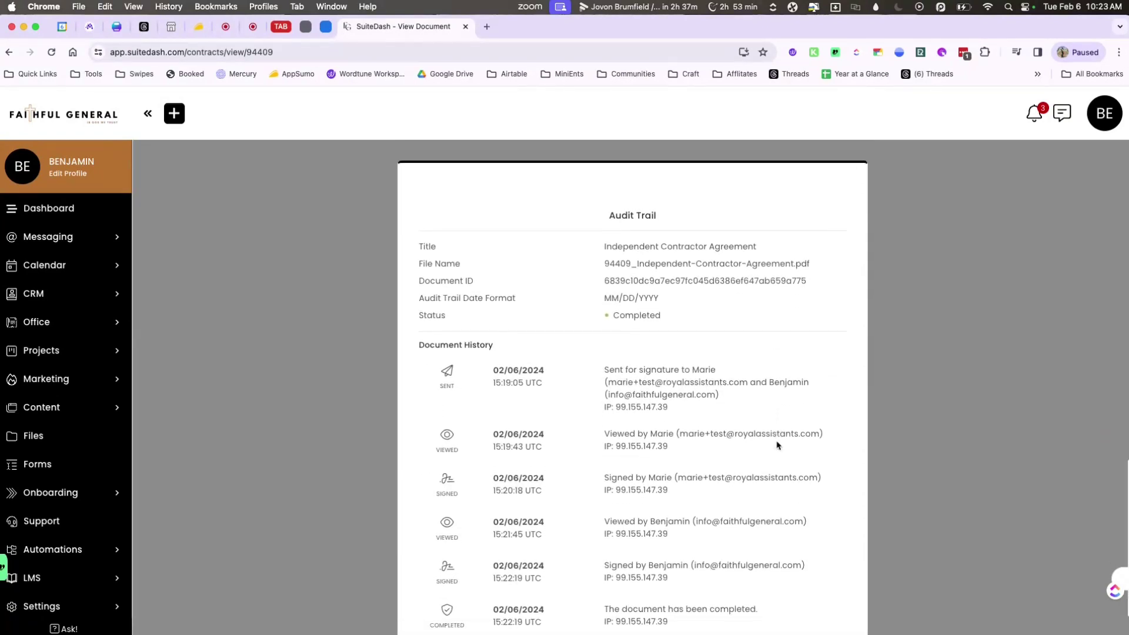
scroll(777, 445, "down", 1)
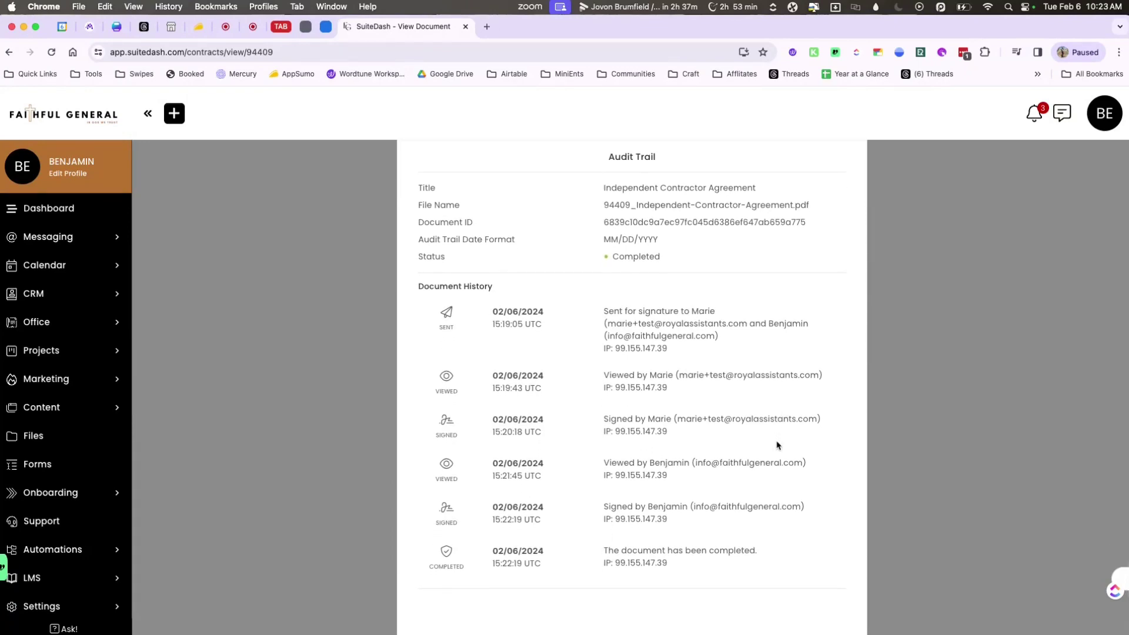
key("super+r")
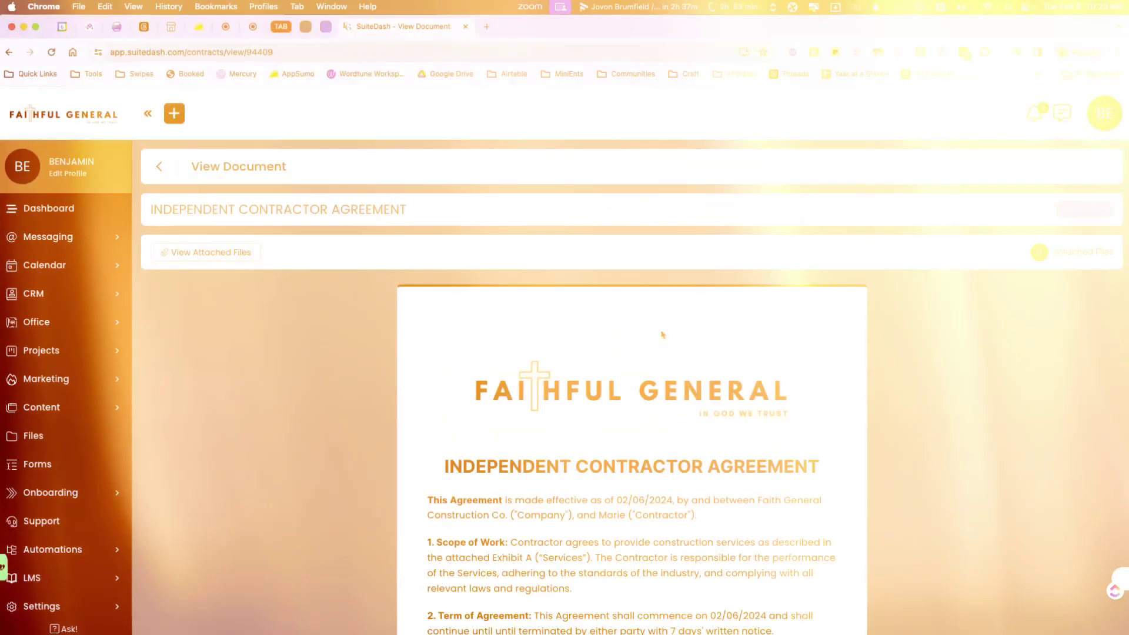
scroll(661, 332, "down", 2)
scroll(661, 334, "down", 2)
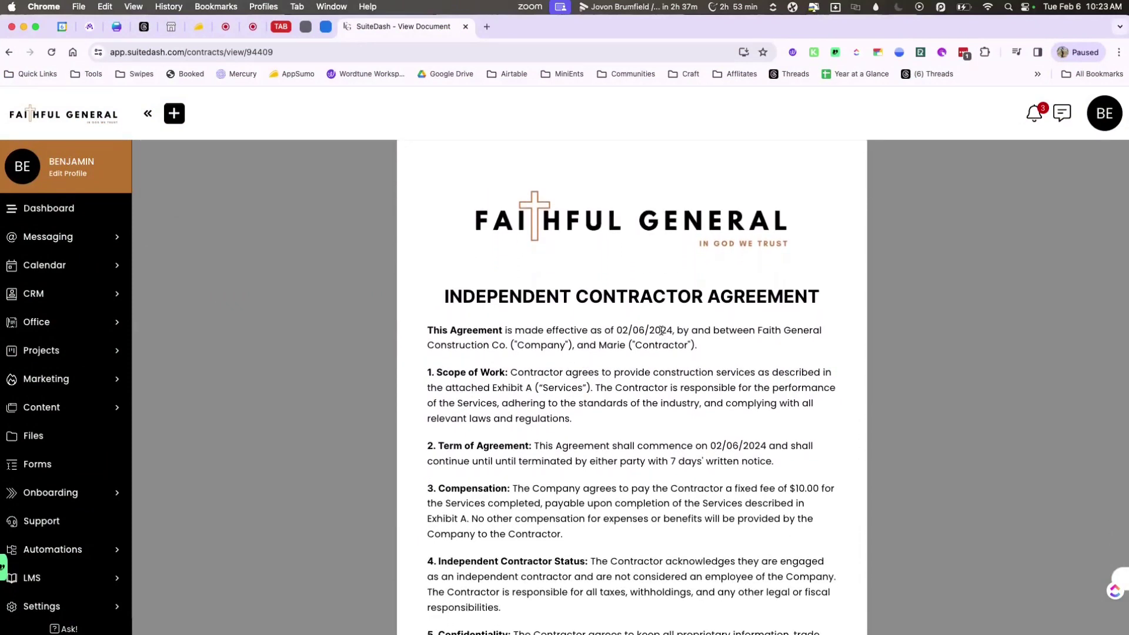